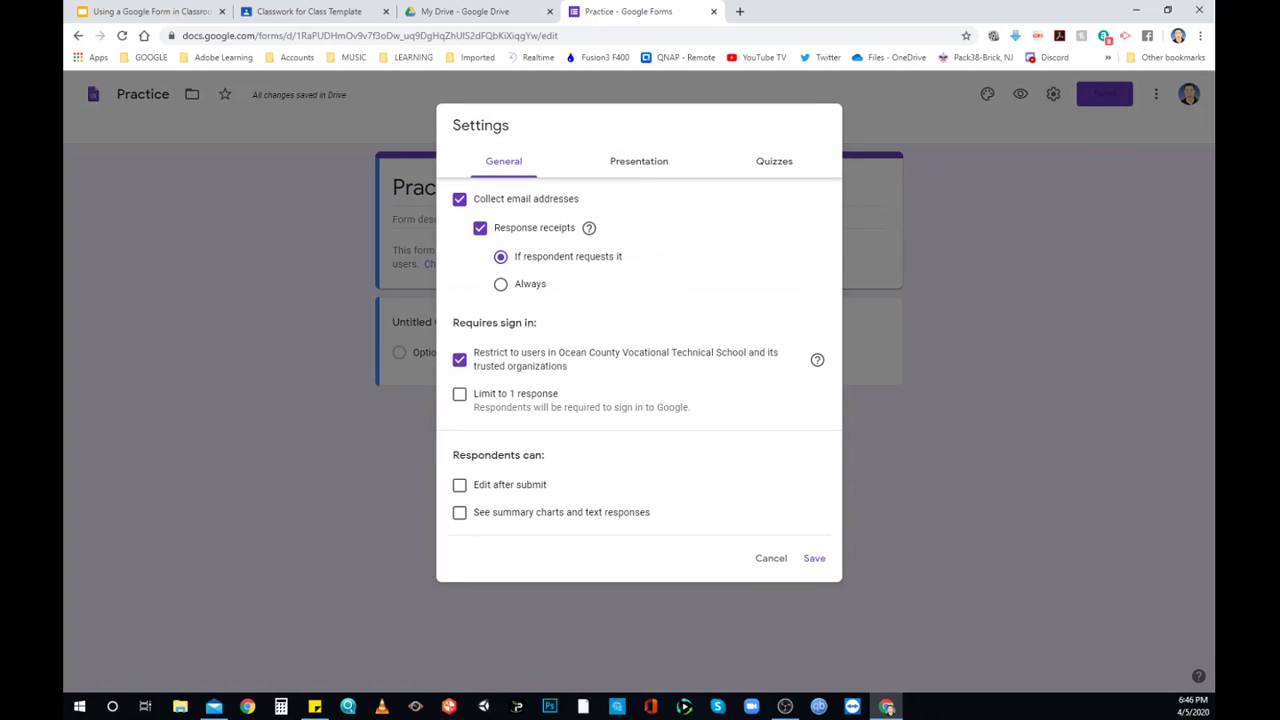
Turn the form into a quiz in its settings, check the general settings, and save.
{"action": "left_click", "coordinate": [774, 161]}
{"action": "left_click", "coordinate": [465, 200]}
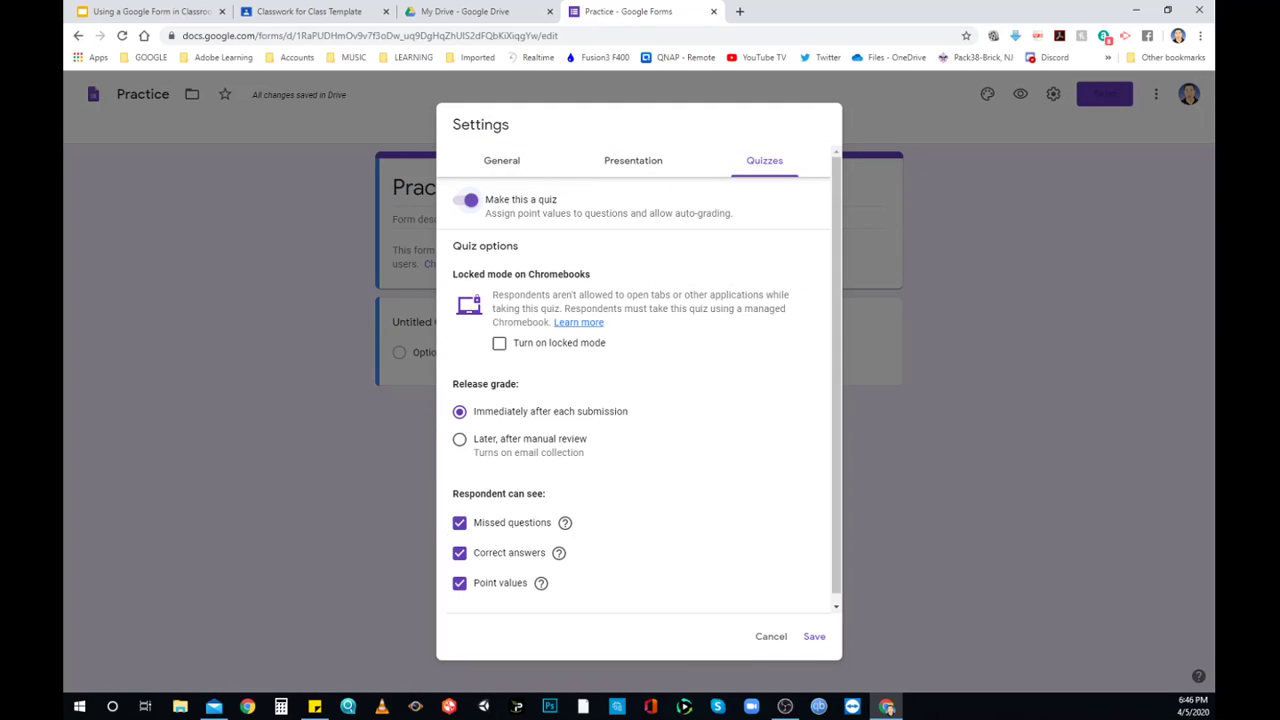
{"action": "left_click", "coordinate": [502, 161]}
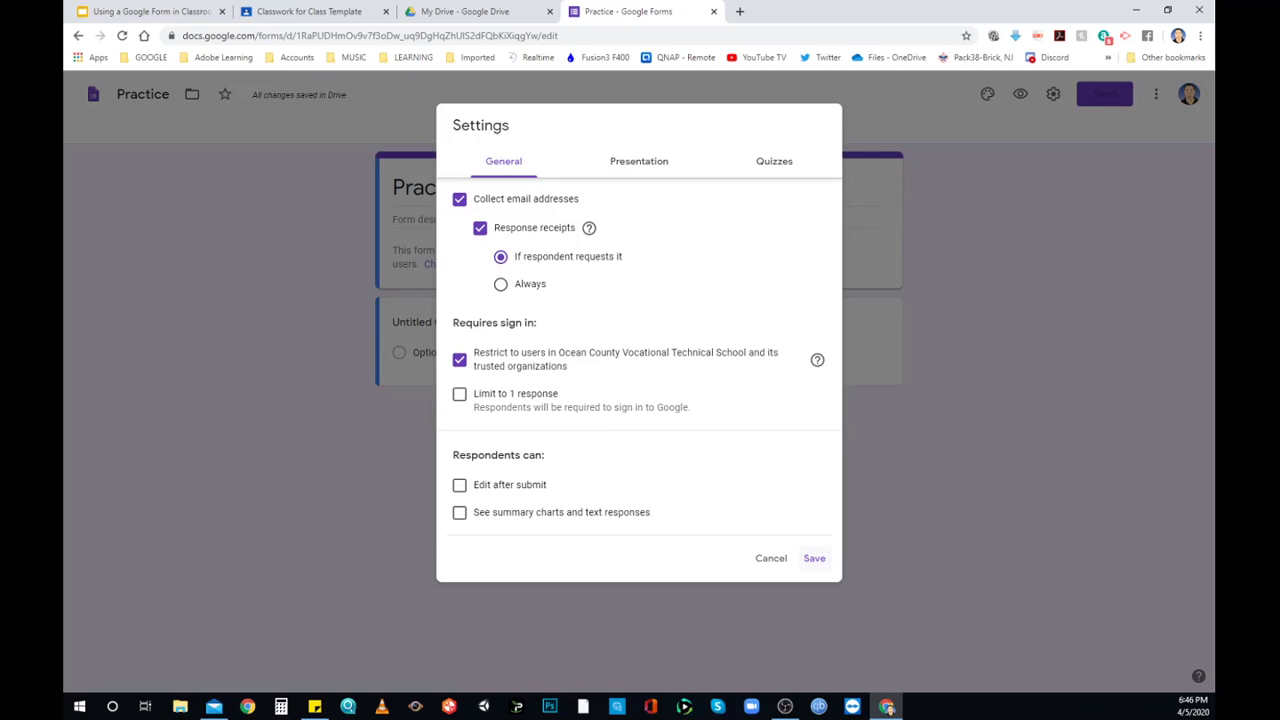
{"action": "left_click", "coordinate": [814, 558]}
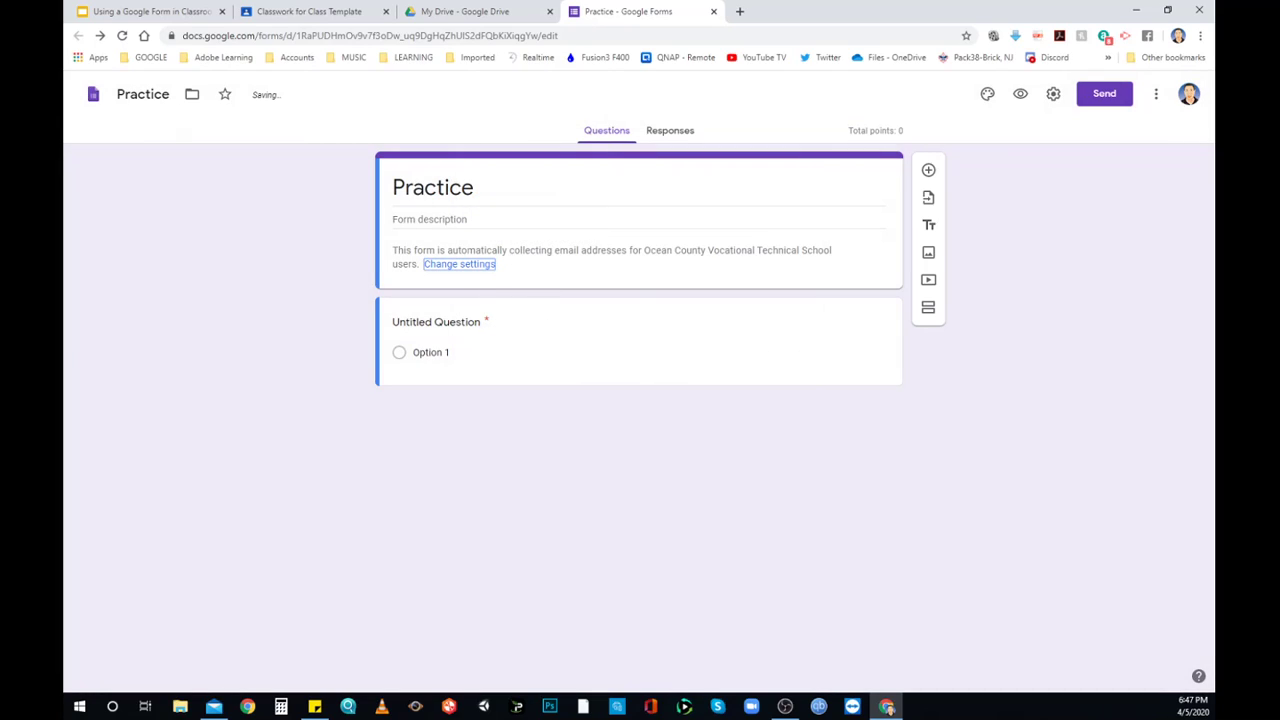
Switch to the Google Slides presentation, view the "Editing the form" slide, and return to the Practice form.
{"action": "left_click", "coordinate": [150, 12]}
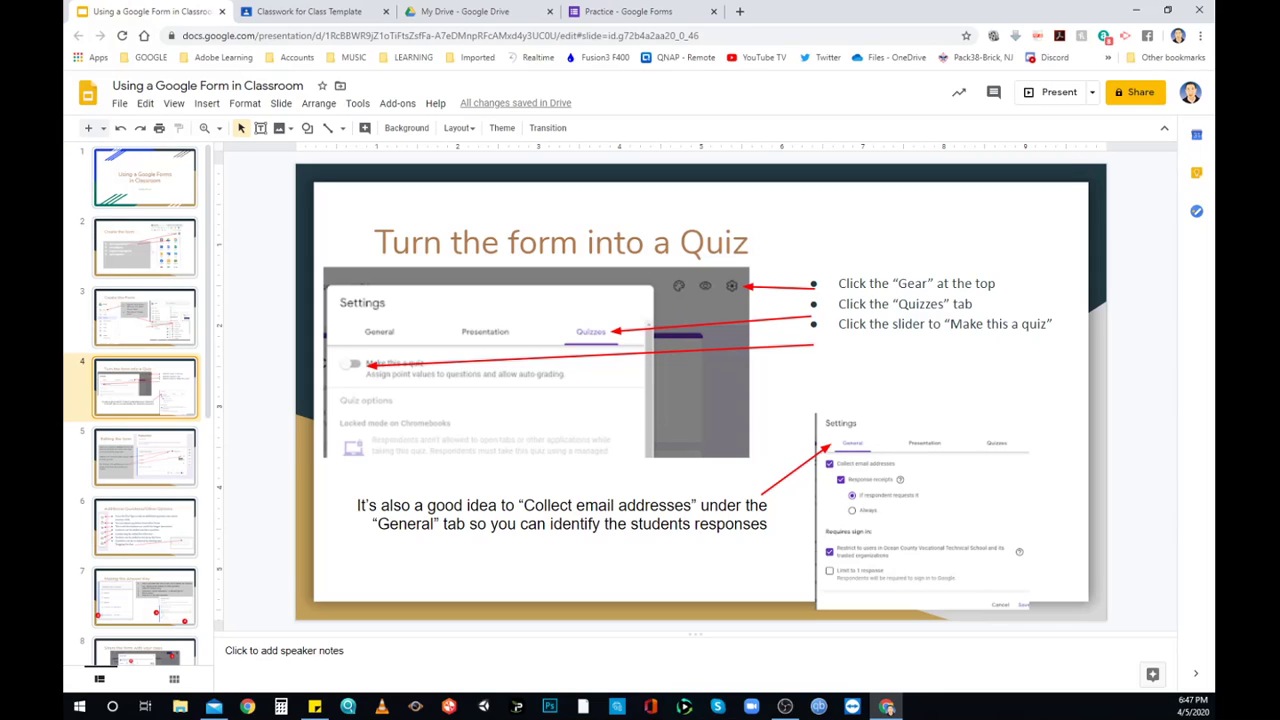
{"action": "left_click", "coordinate": [150, 455]}
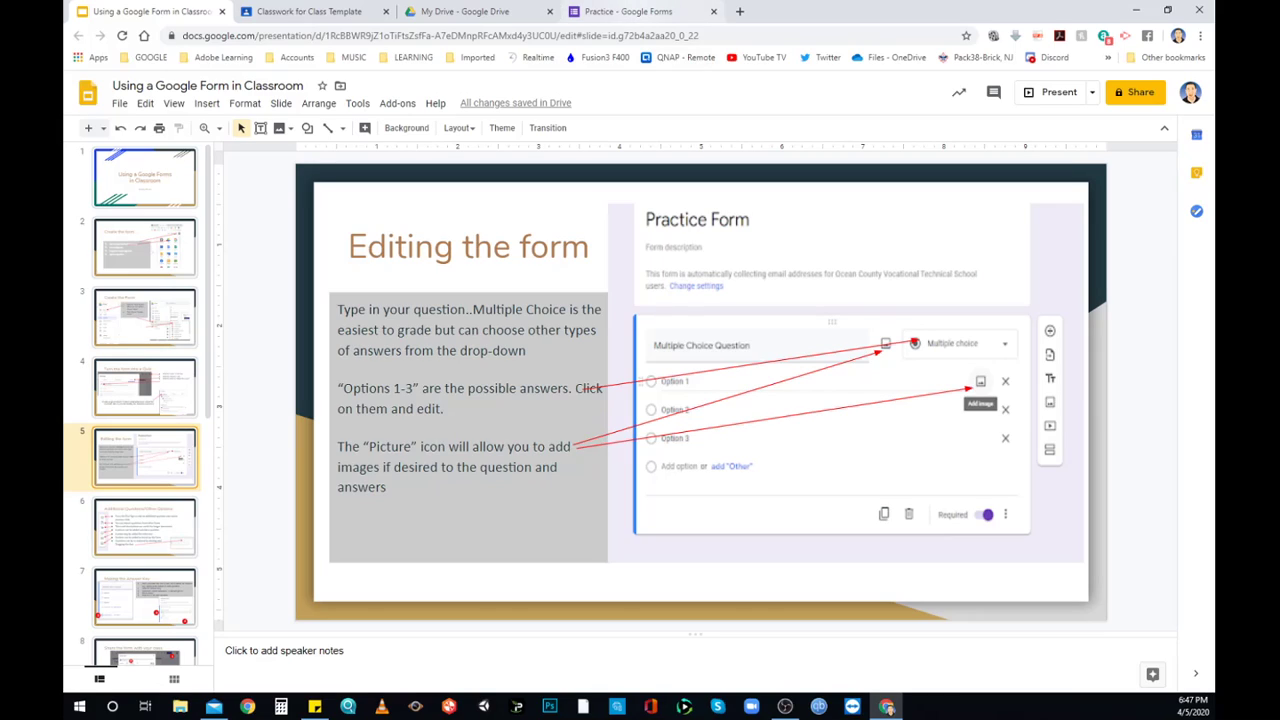
{"action": "left_click", "coordinate": [628, 11]}
Set the untitled question's text to "Which type of car has 4 wheels".
{"action": "left_click", "coordinate": [448, 324]}
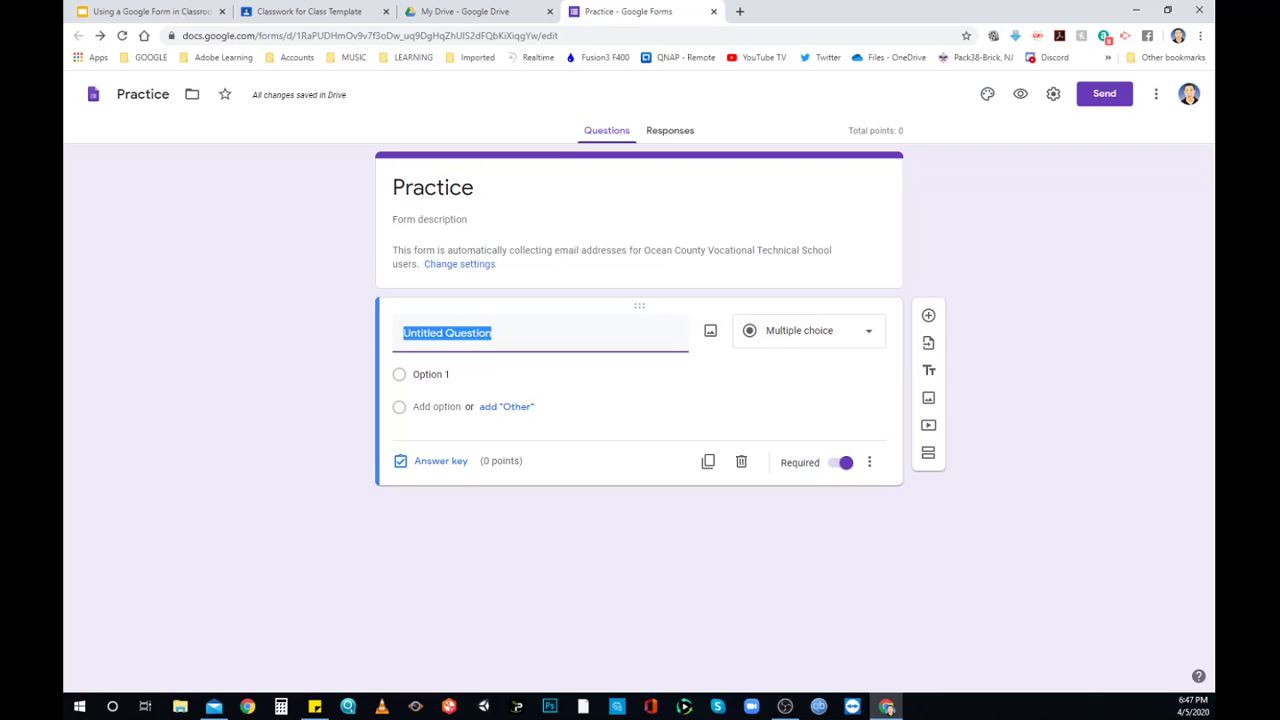
{"action": "type", "text": "Wh"}
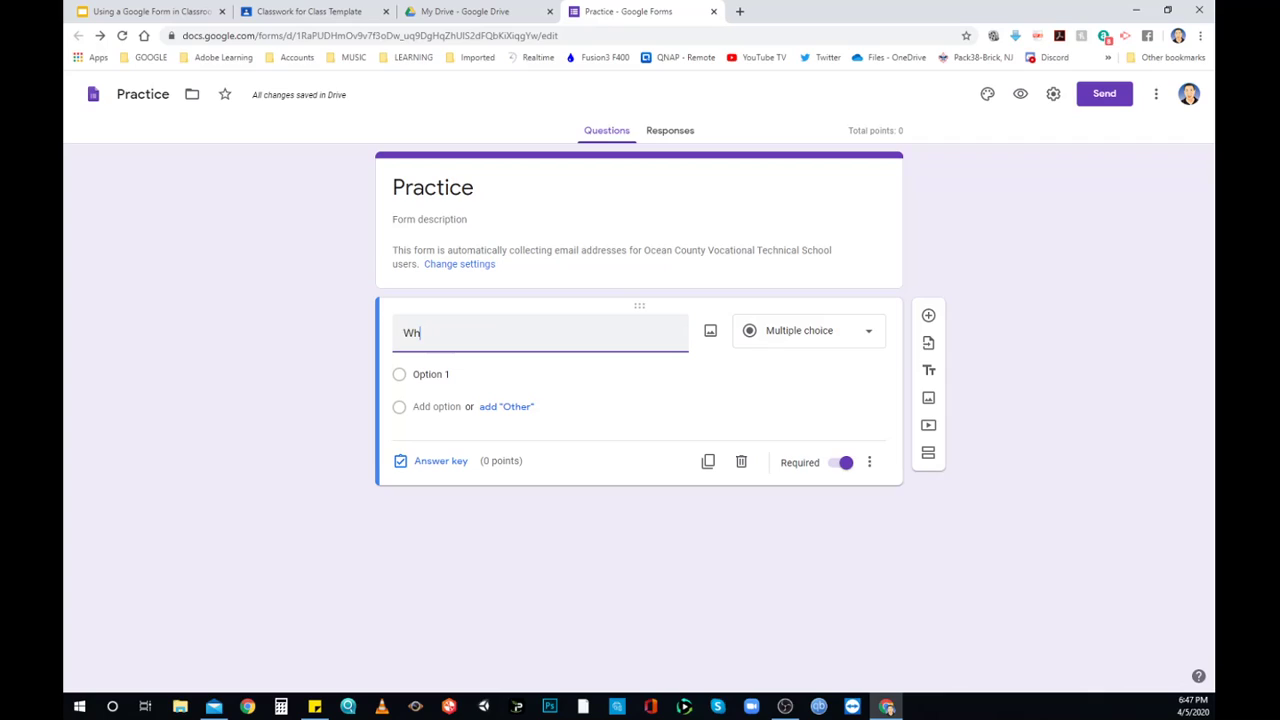
{"action": "type", "text": "ich type of car has 4 wheels"}
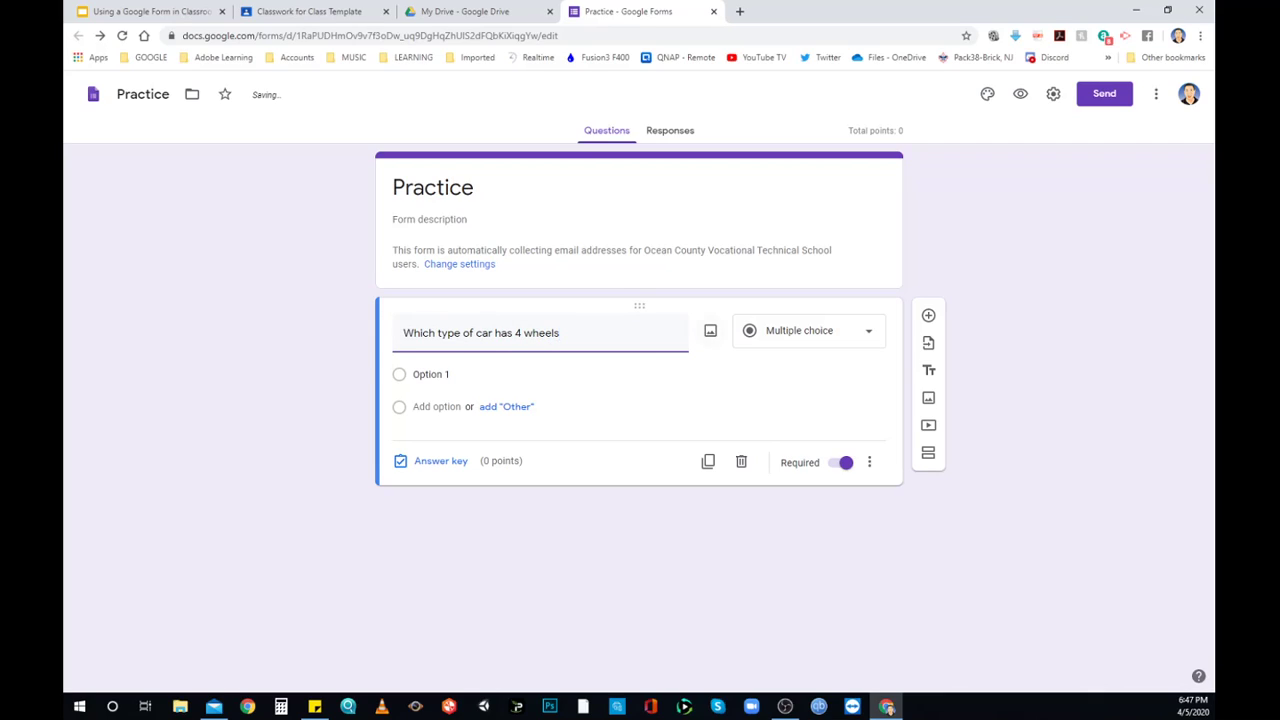
Search Google images for "jeep" and try to add the white Jeep photo from the first row to the question.
{"action": "left_click", "coordinate": [710, 331]}
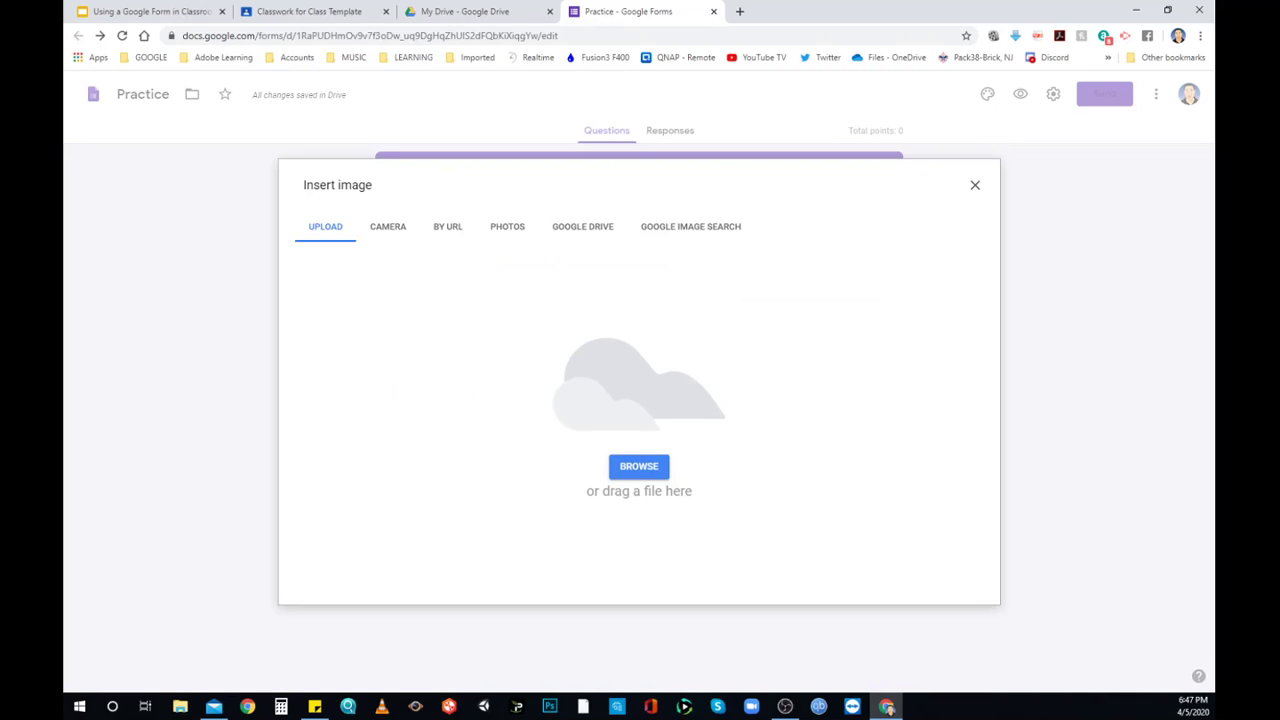
{"action": "left_click", "coordinate": [691, 227]}
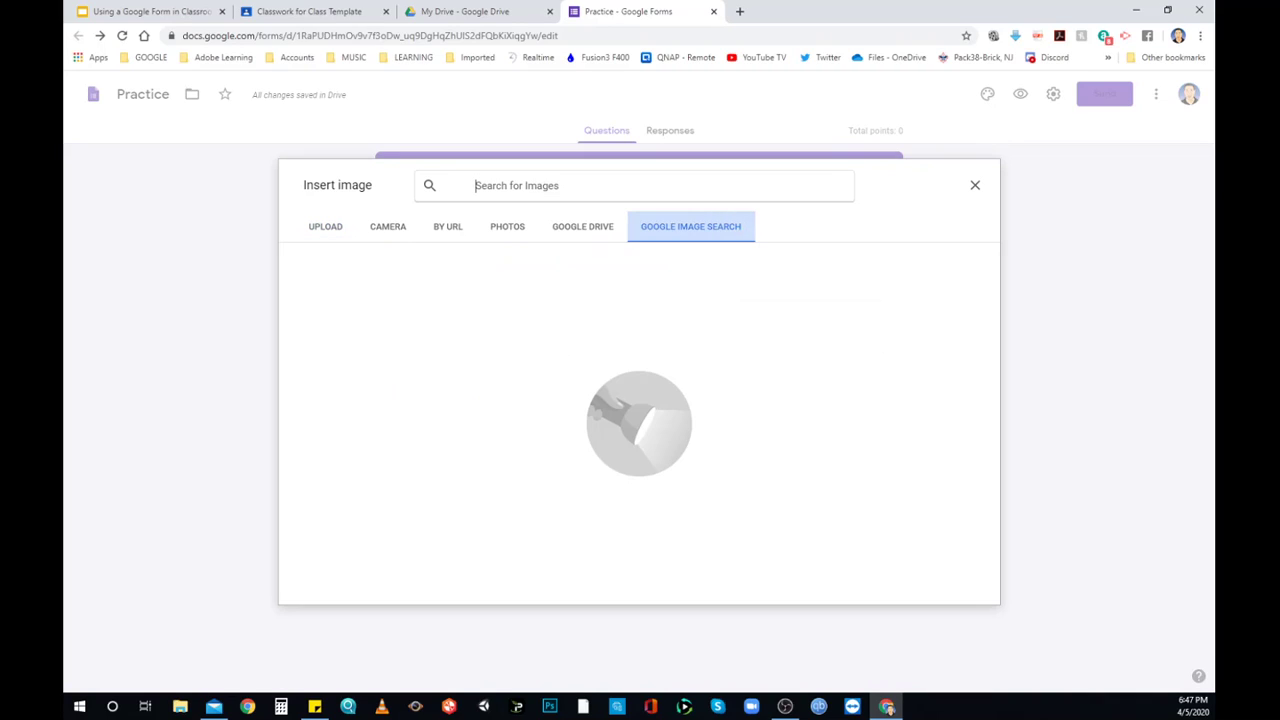
{"action": "type", "text": "jeep"}
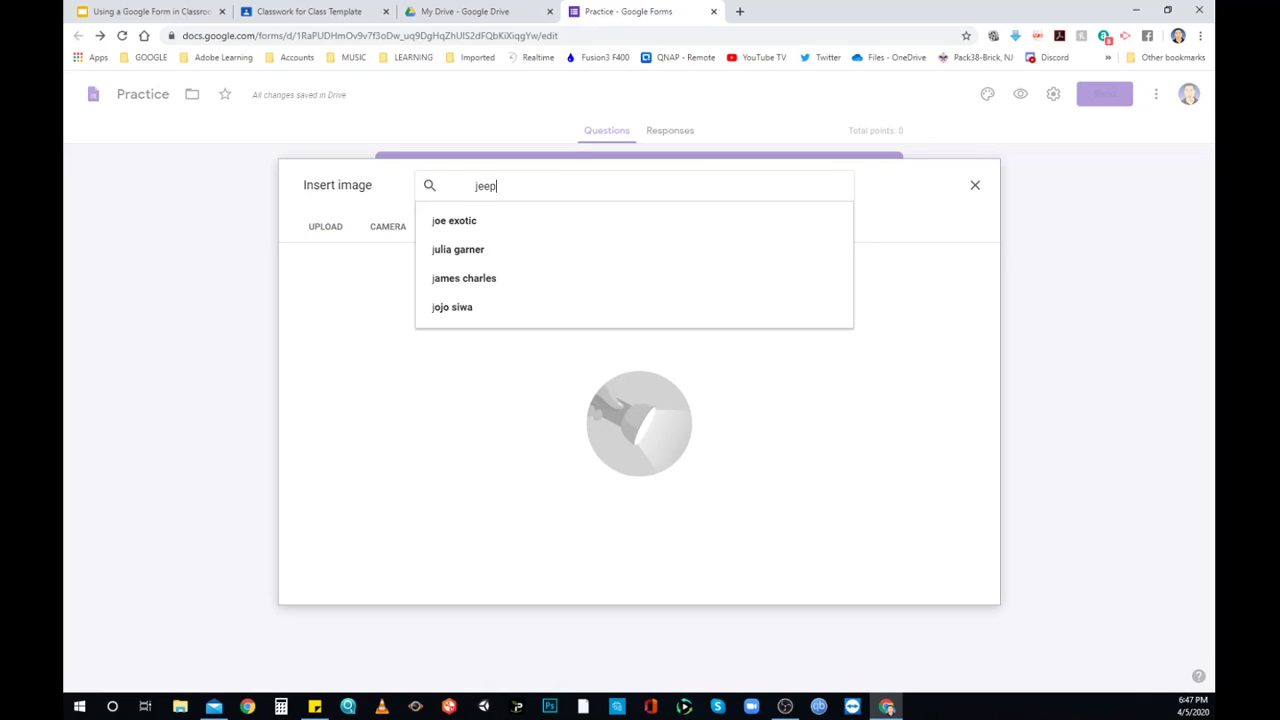
{"action": "key", "text": "Return"}
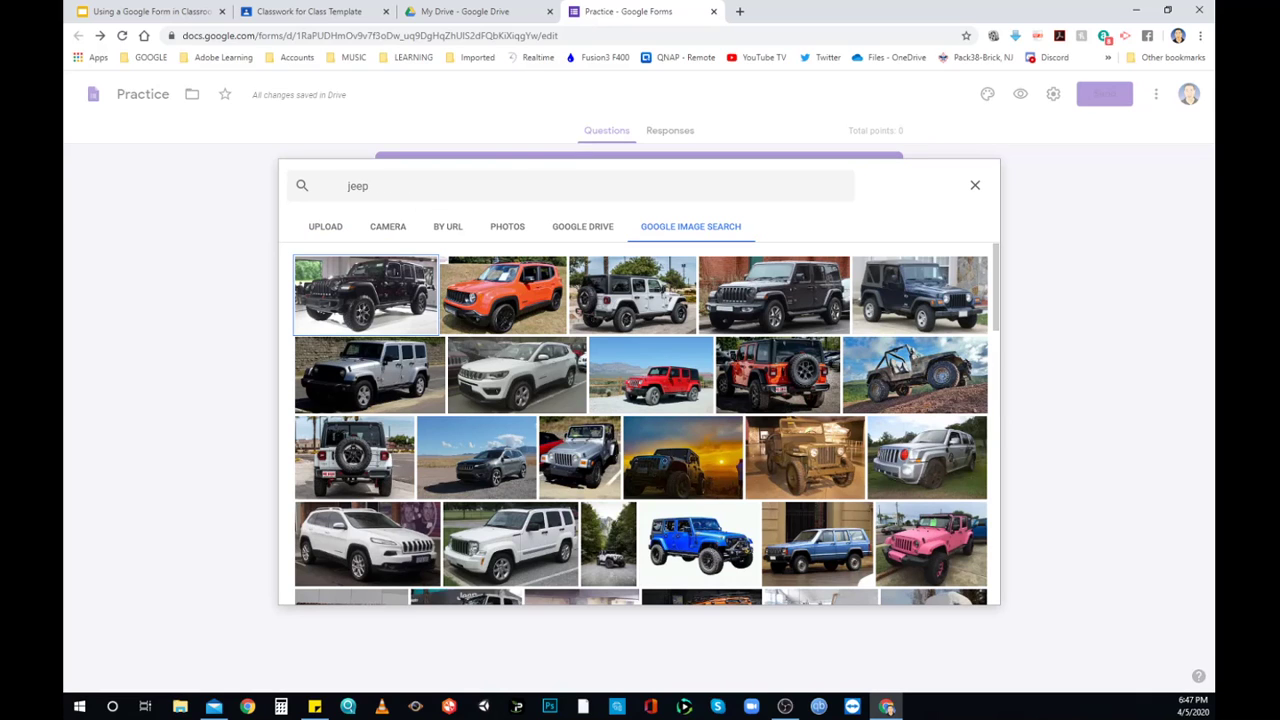
{"action": "left_click", "coordinate": [633, 295]}
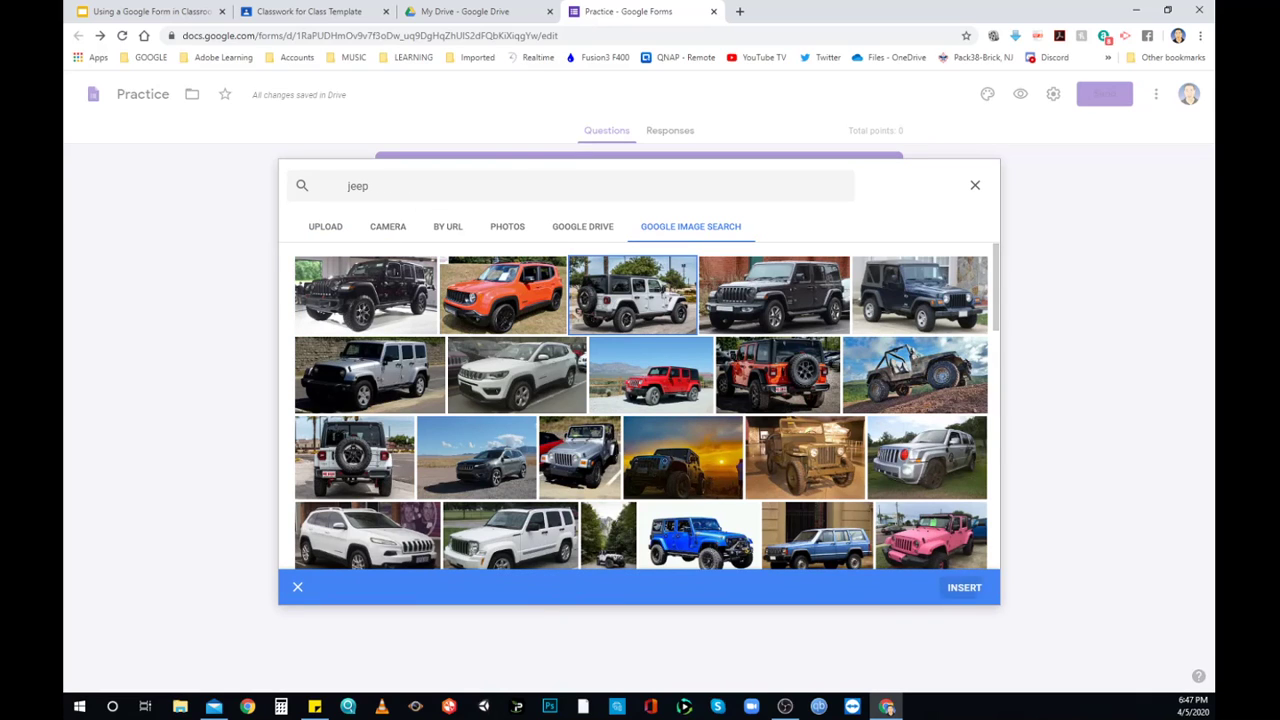
{"action": "left_click", "coordinate": [964, 588]}
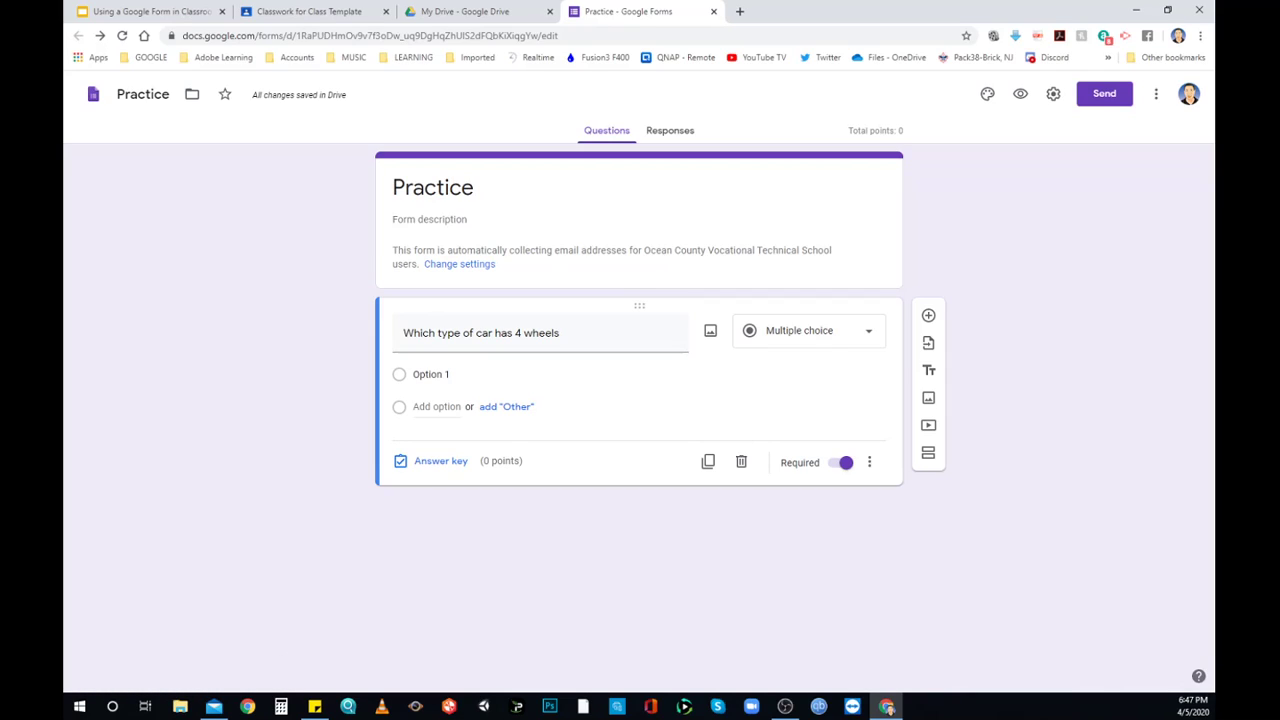
Add the black Jeep photo from the image search results to the question and shrink it to about 60% of its width.
{"action": "left_click", "coordinate": [710, 330]}
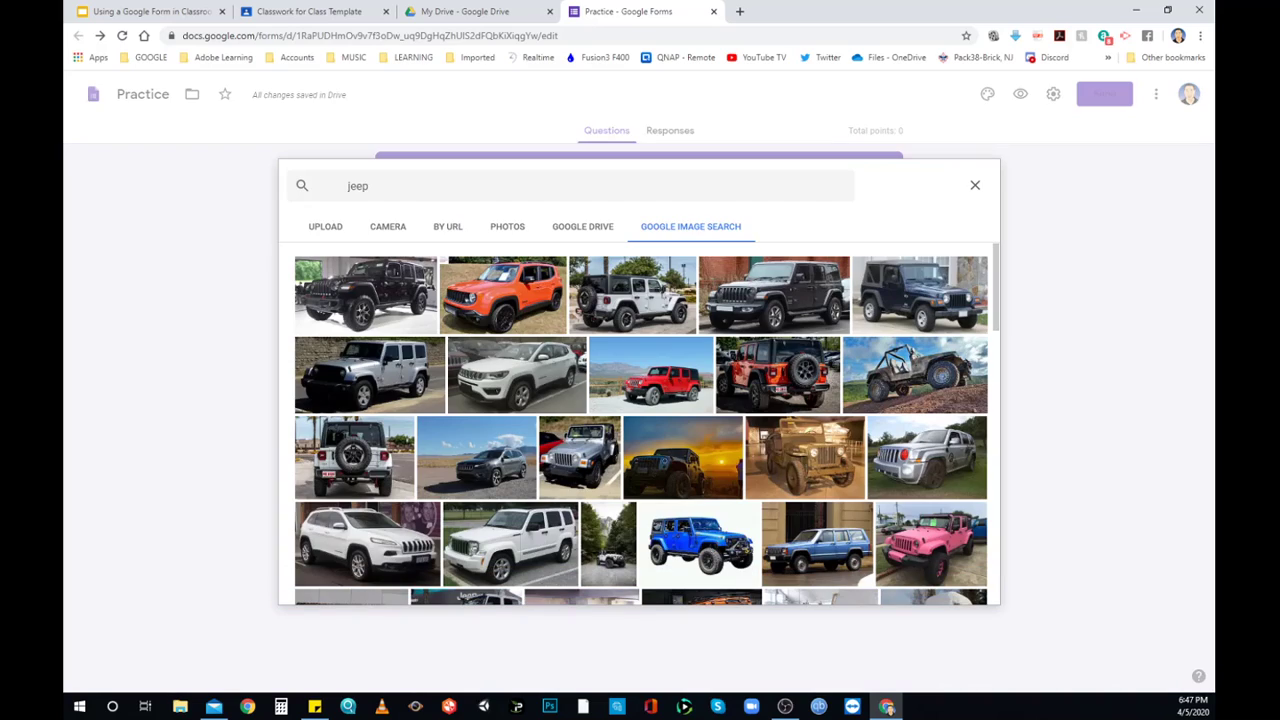
{"action": "left_click", "coordinate": [366, 295]}
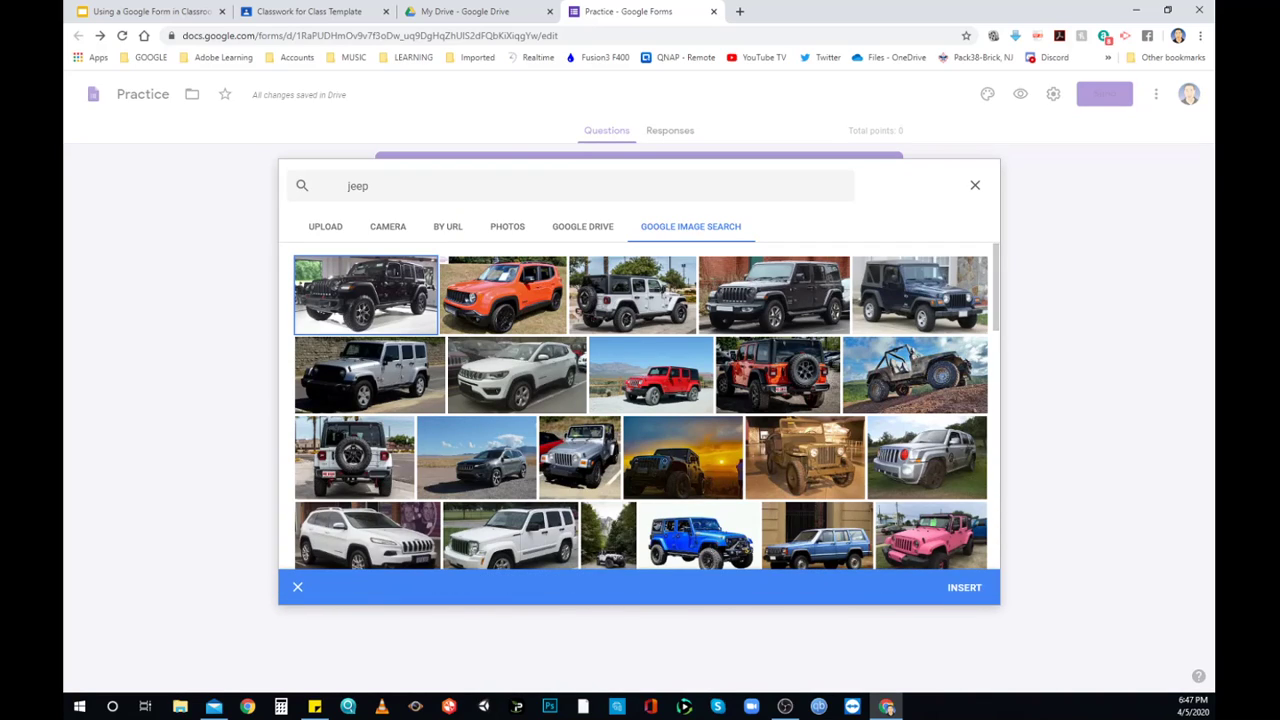
{"action": "left_click", "coordinate": [964, 587]}
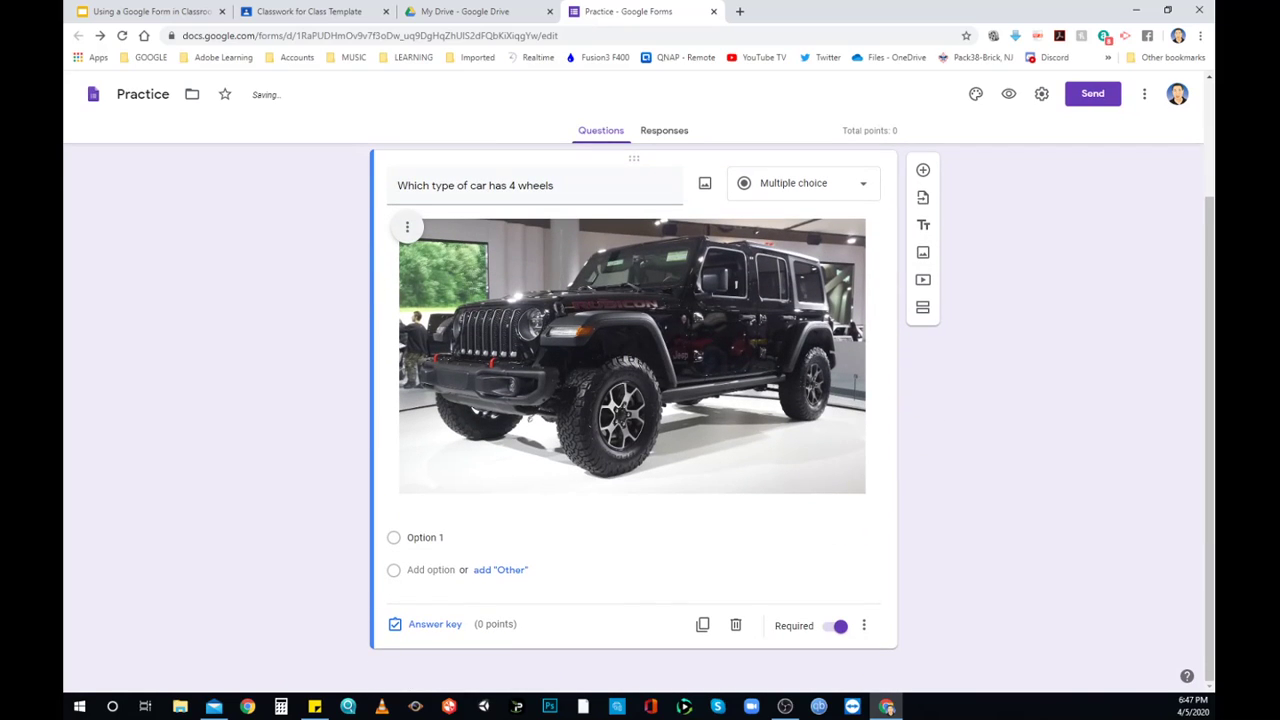
{"action": "left_click_drag", "start_coordinate": [866, 494], "coordinate": [680, 384]}
Enter the answer options "jeep", "motorcycle" and "horse" for the car question.
{"action": "left_click", "coordinate": [426, 538]}
{"action": "type", "text": "jeep"}
{"action": "key", "text": "Return"}
{"action": "type", "text": "mot"}
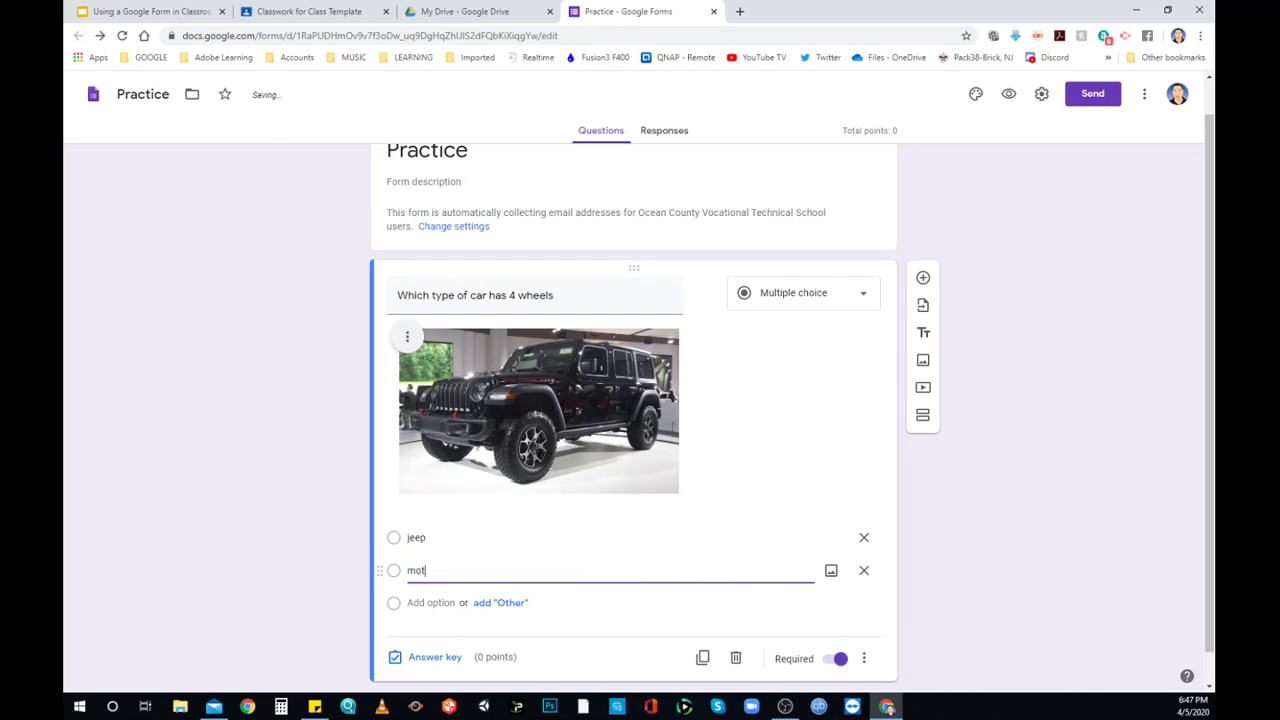
{"action": "type", "text": "orcycle"}
{"action": "key", "text": "Return"}
{"action": "type", "text": "horse"}
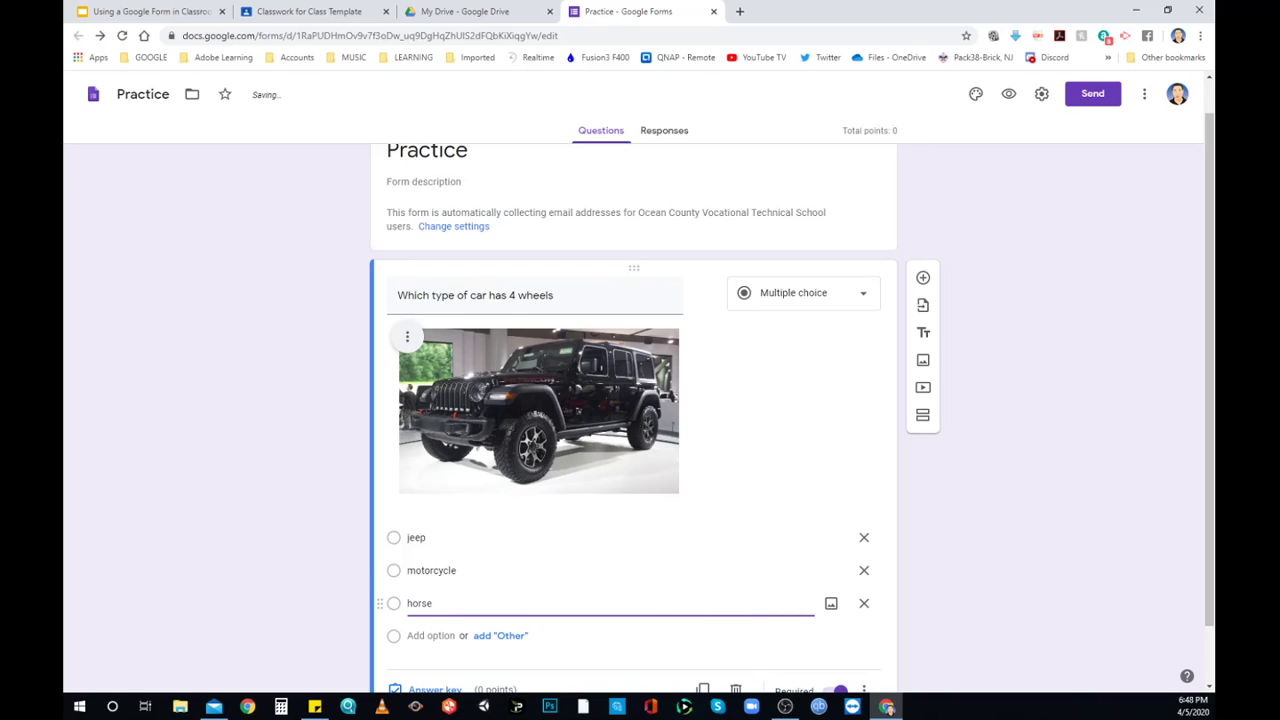
{"action": "left_click", "coordinate": [790, 450]}
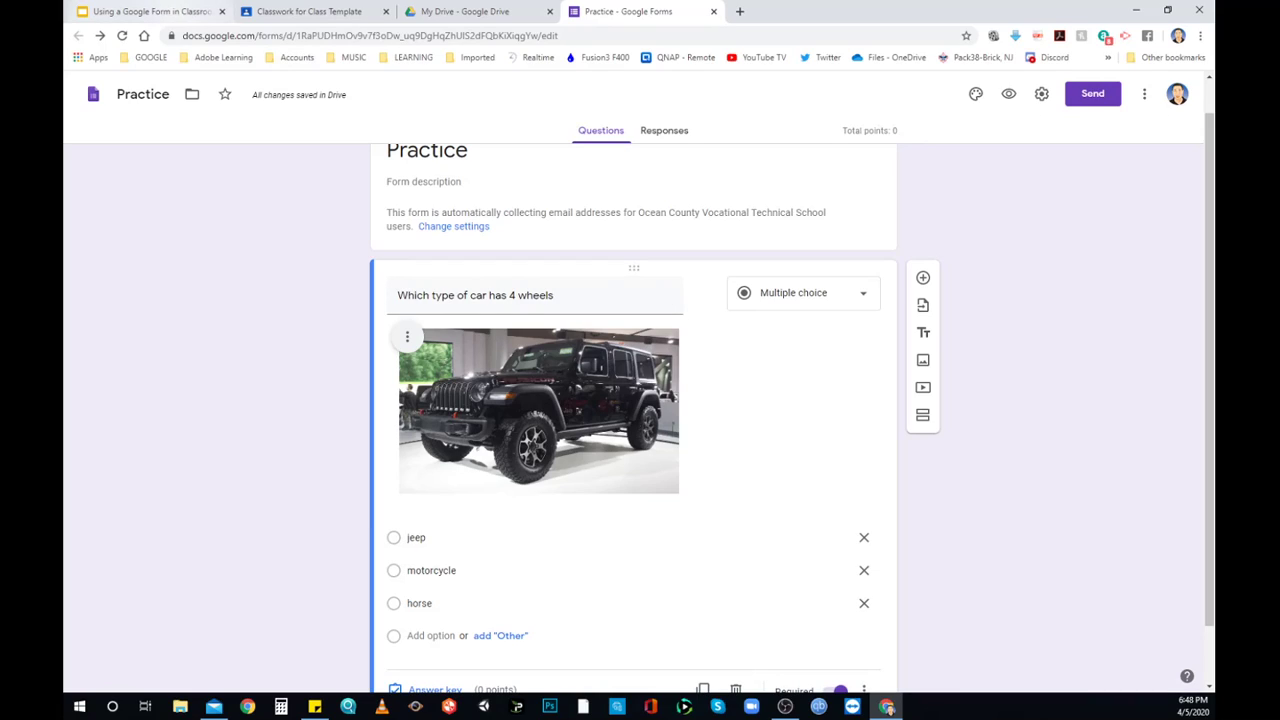
Review the available question types, and view the "Additional Questions/Other Options" slide in the Google Slides presentation.
{"action": "left_click", "coordinate": [803, 292]}
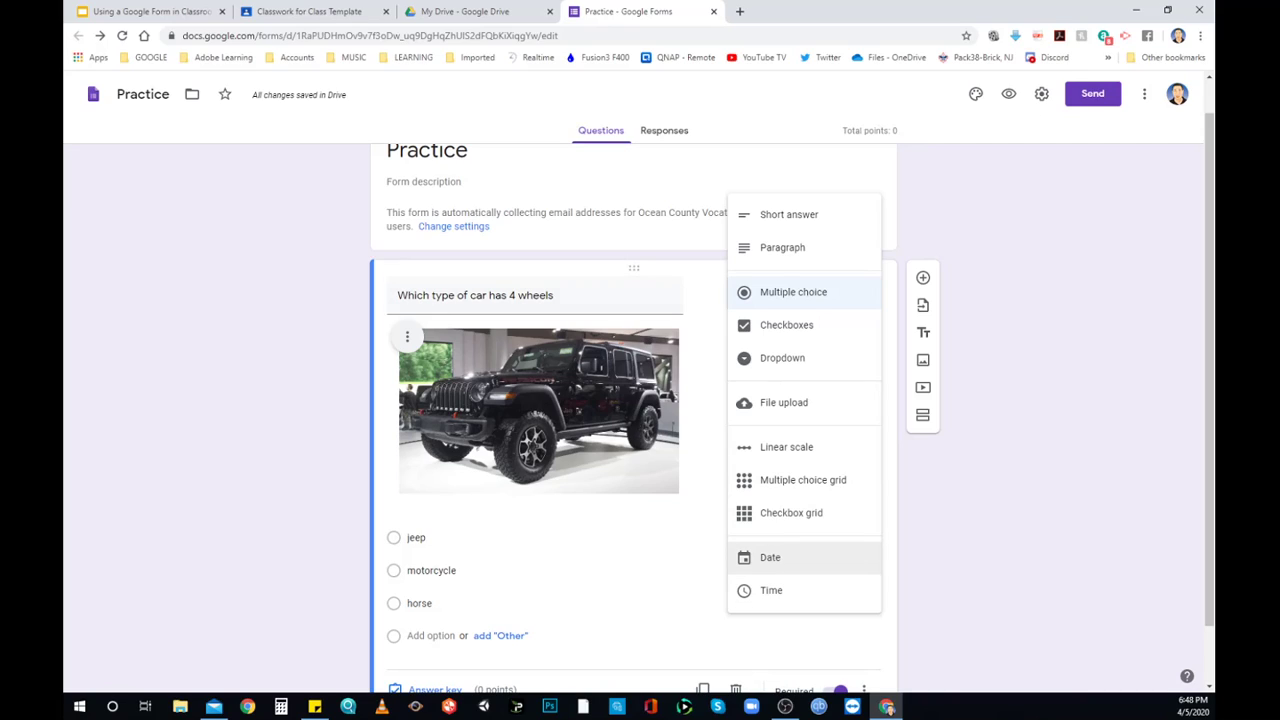
{"action": "left_click", "coordinate": [150, 12]}
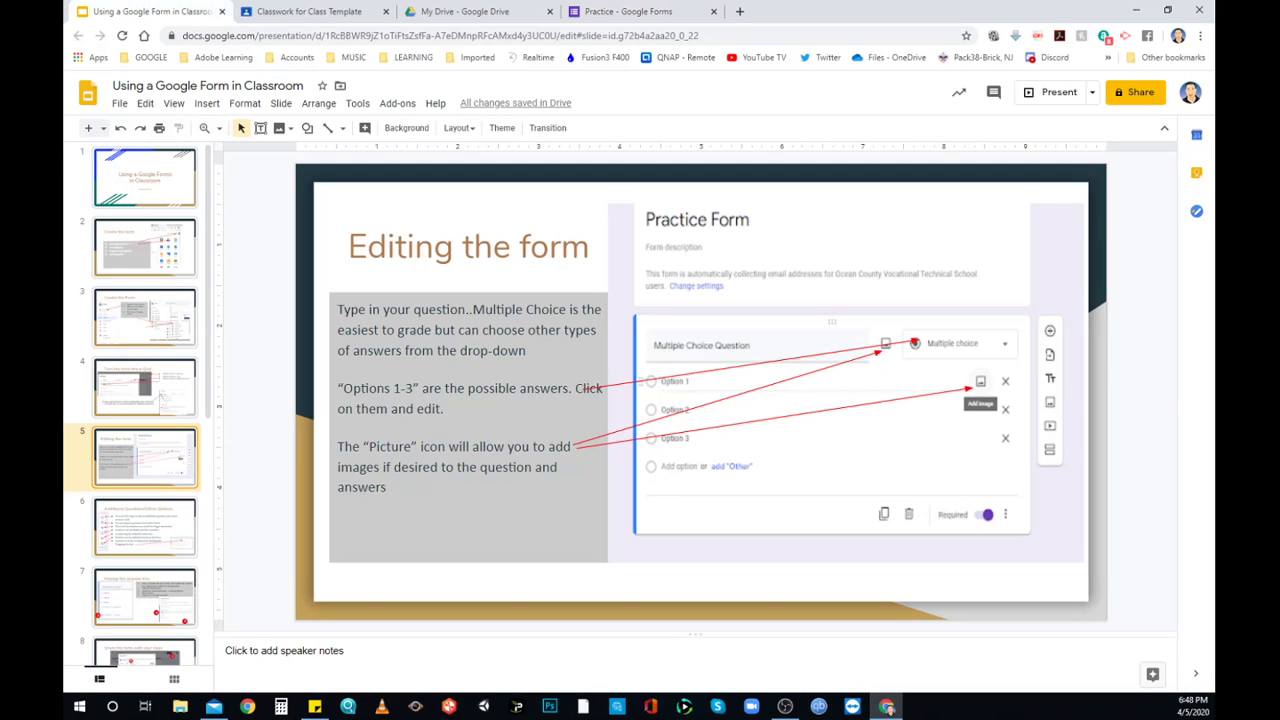
{"action": "key", "text": "Down"}
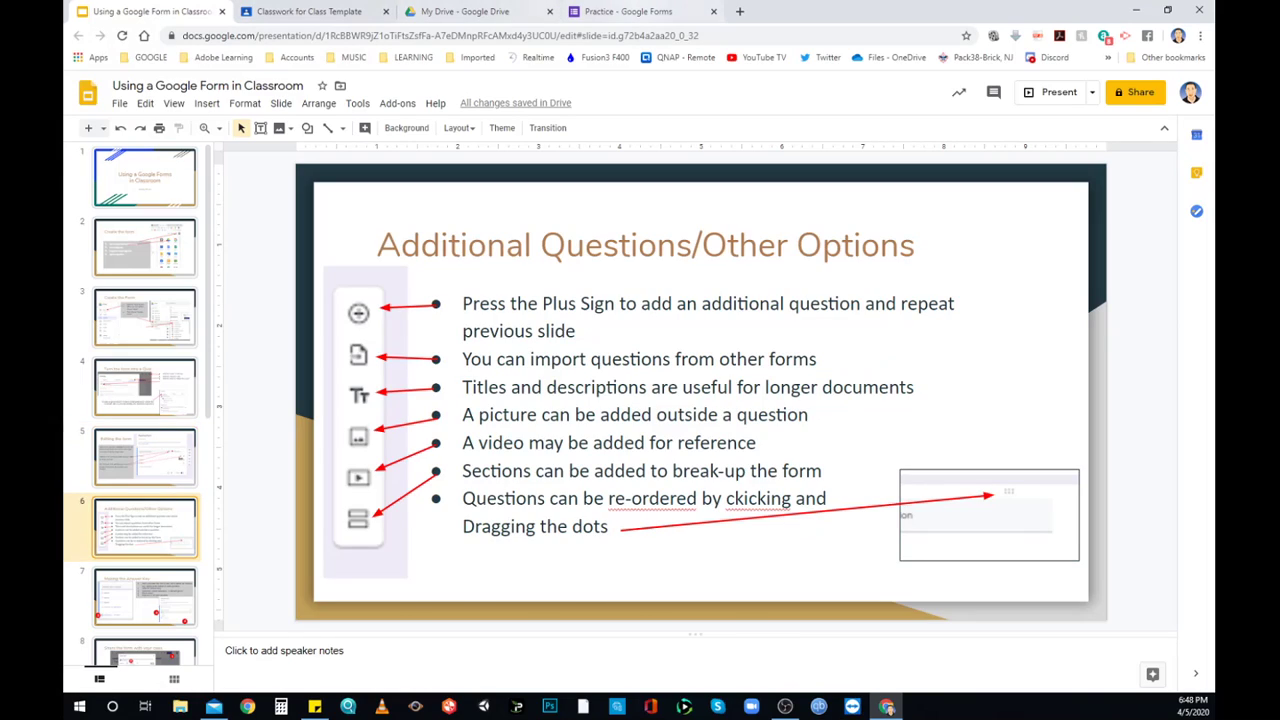
Return to the Practice form, add a blank second question, and add and delete a title and description block beneath it.
{"action": "left_click", "coordinate": [630, 11]}
{"action": "key", "text": "Escape"}
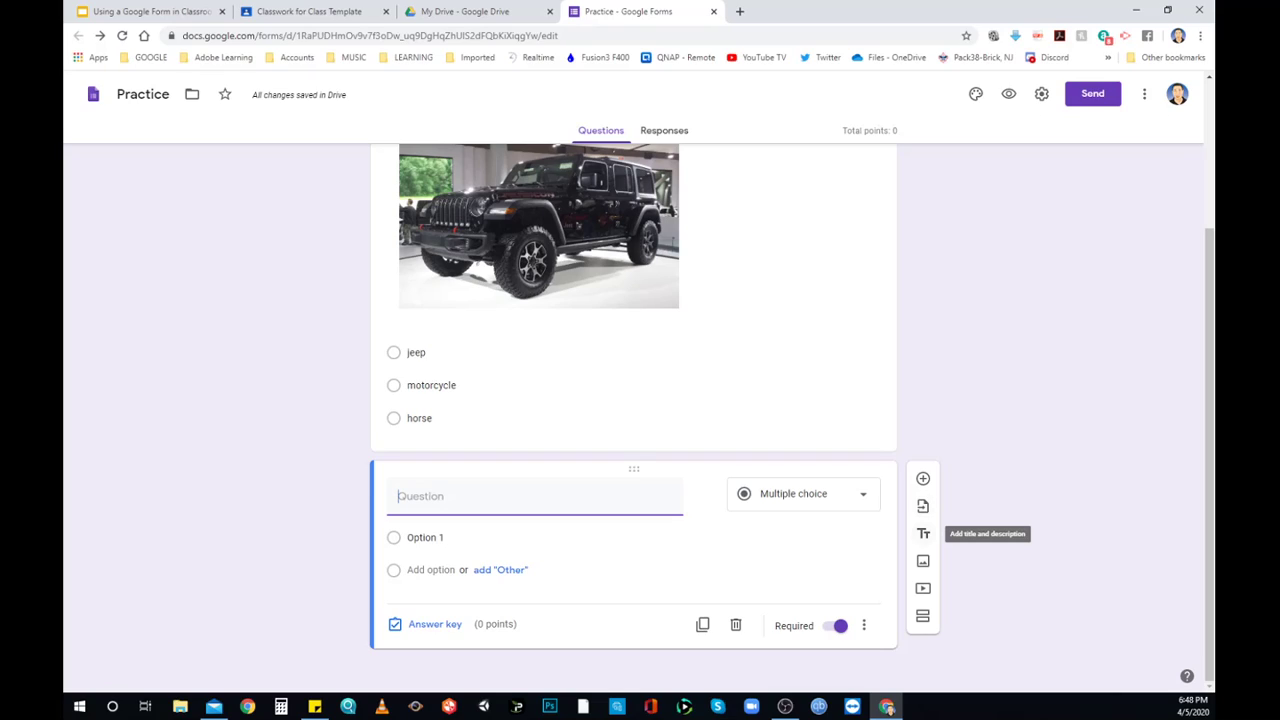
{"action": "left_click", "coordinate": [923, 533]}
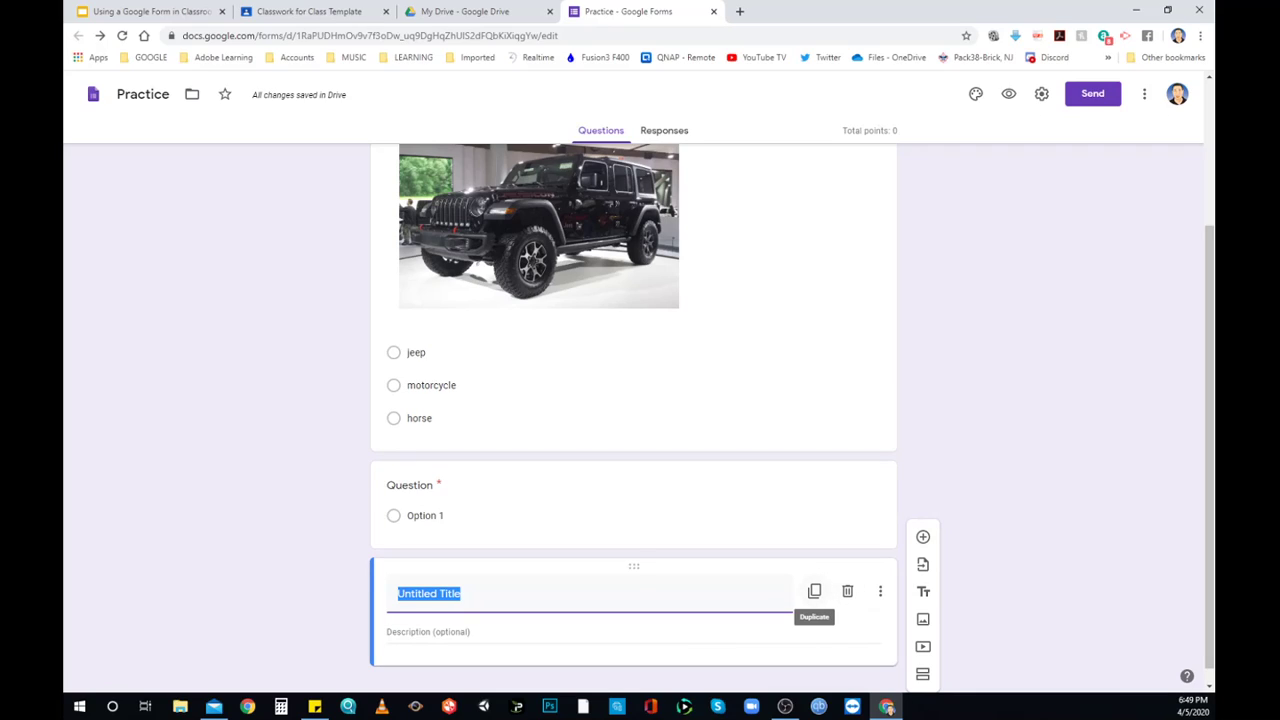
{"action": "left_click", "coordinate": [847, 591]}
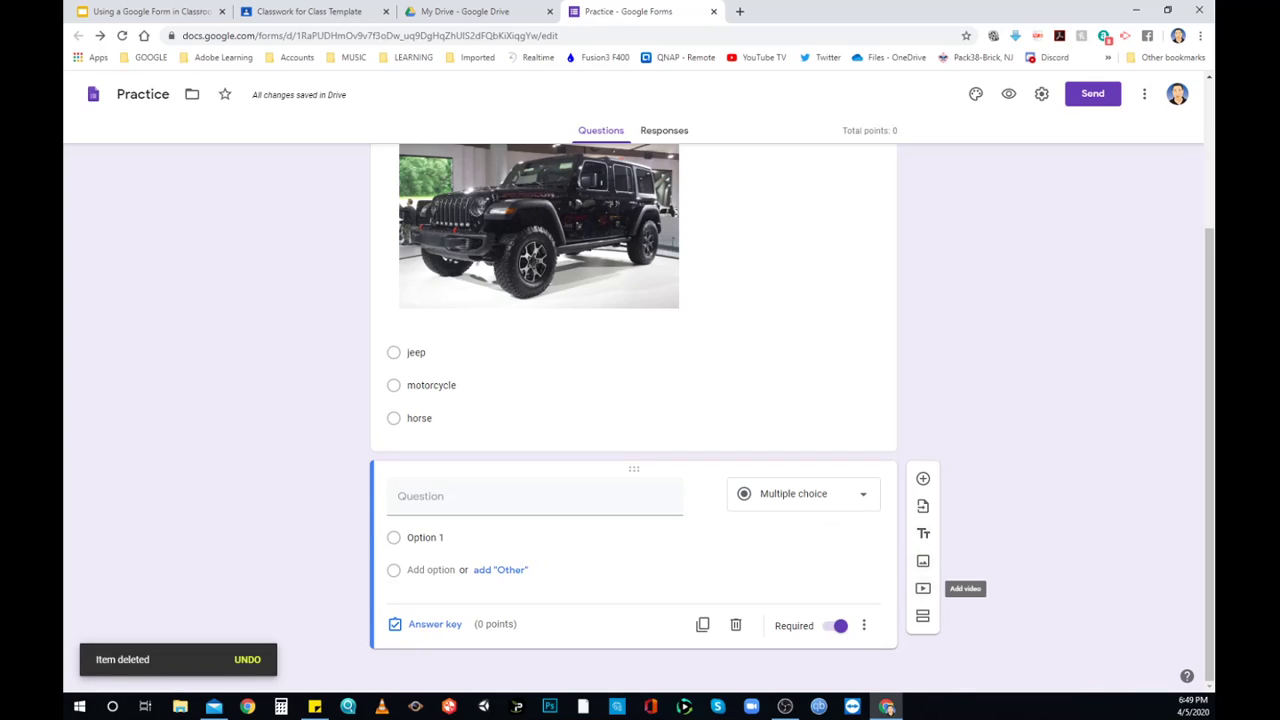
Open the video picker for the form and close it without selecting a video.
{"action": "left_click", "coordinate": [923, 588]}
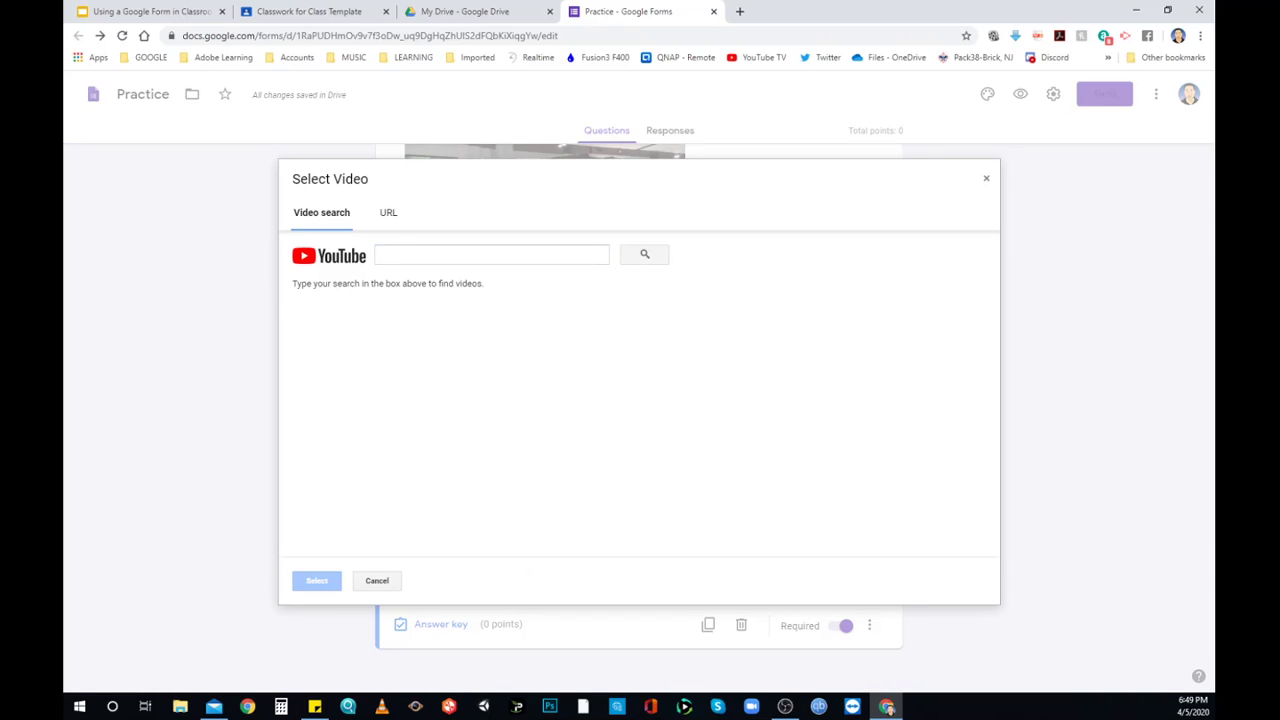
{"action": "key", "text": "Escape"}
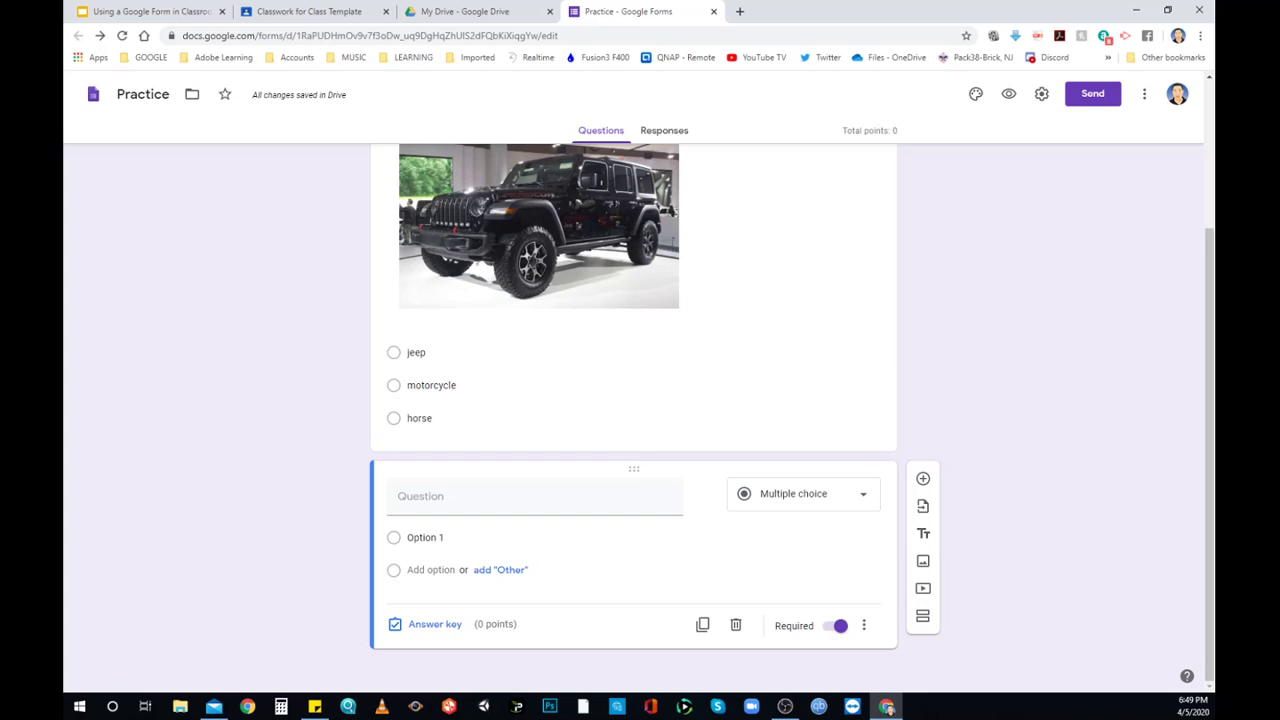
Switch to the Google Slides presentation and view the "Making the Answer Key" slide.
{"action": "left_click", "coordinate": [150, 12]}
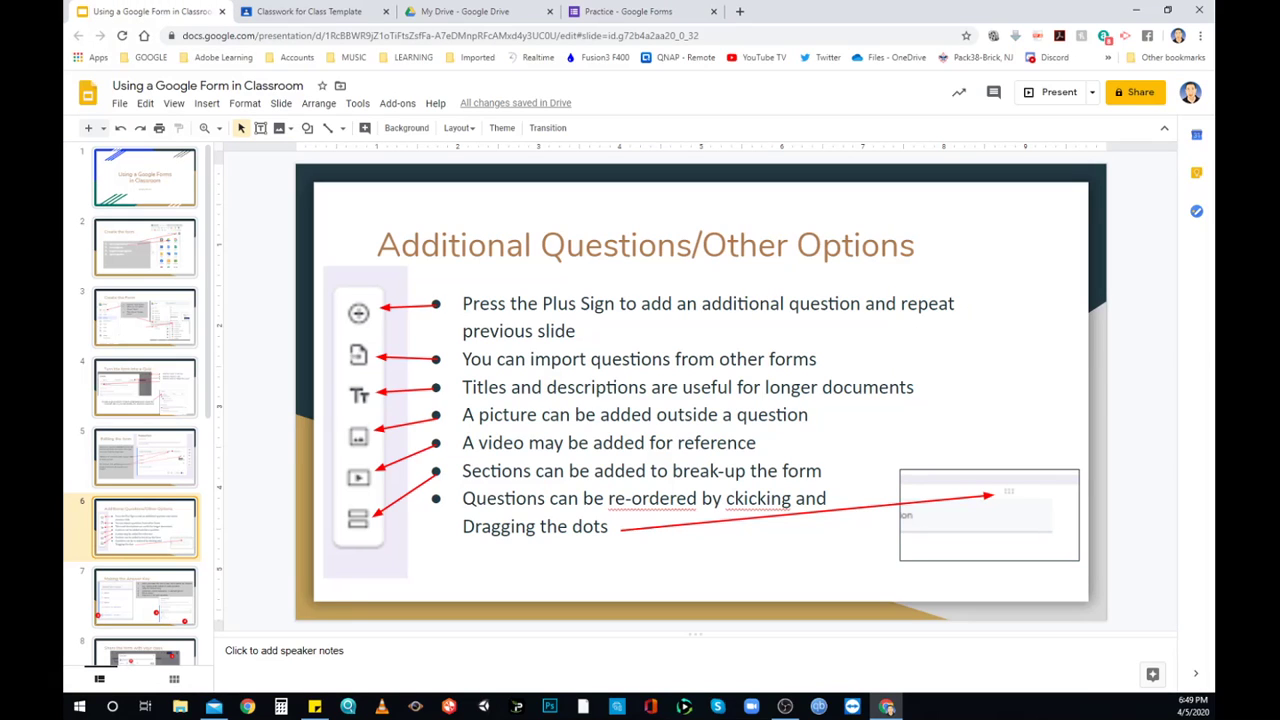
{"action": "scroll", "coordinate": [145, 400], "scroll_direction": "down", "scroll_amount": 3}
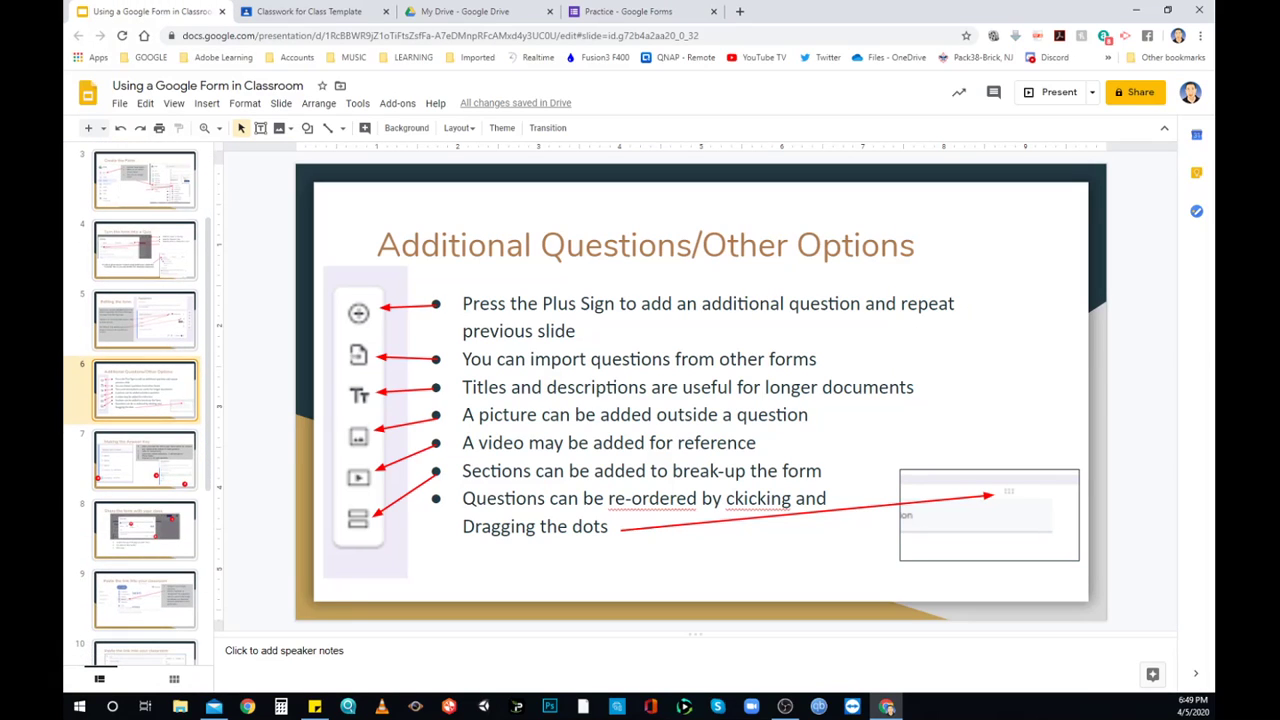
{"action": "key", "text": "Down"}
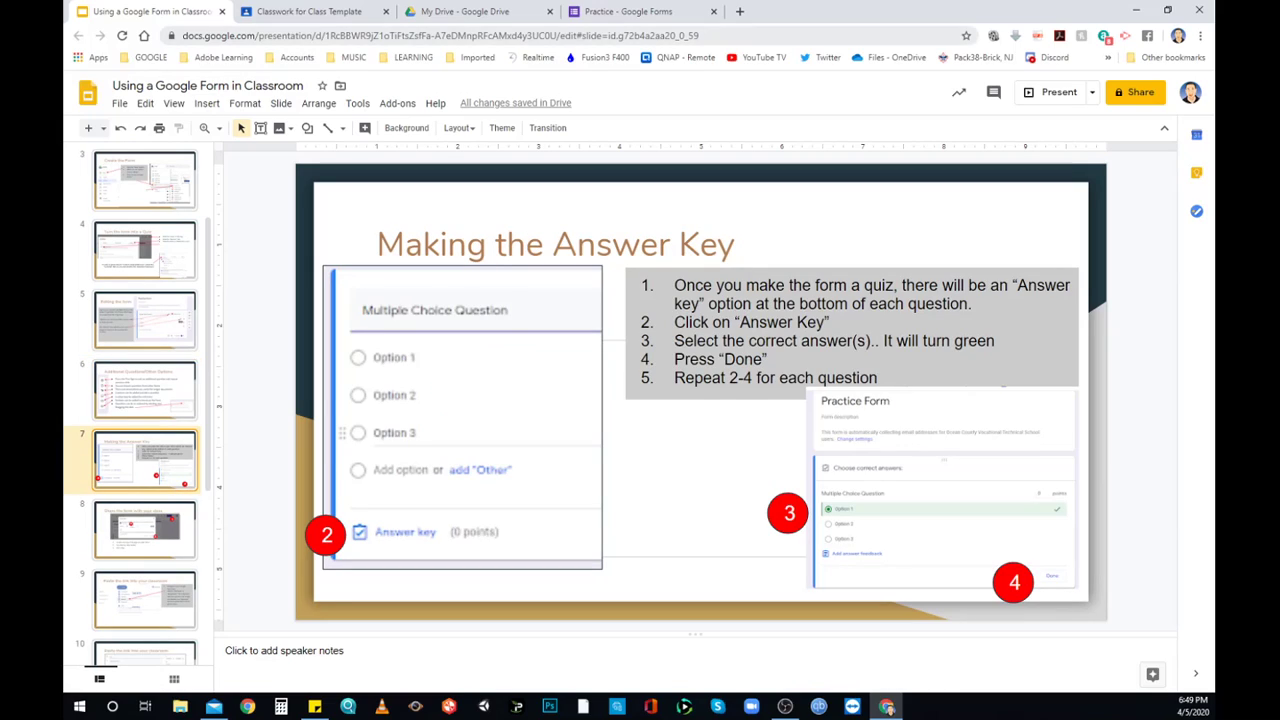
Return to the Practice form and delete the blank second question.
{"action": "left_click", "coordinate": [628, 12]}
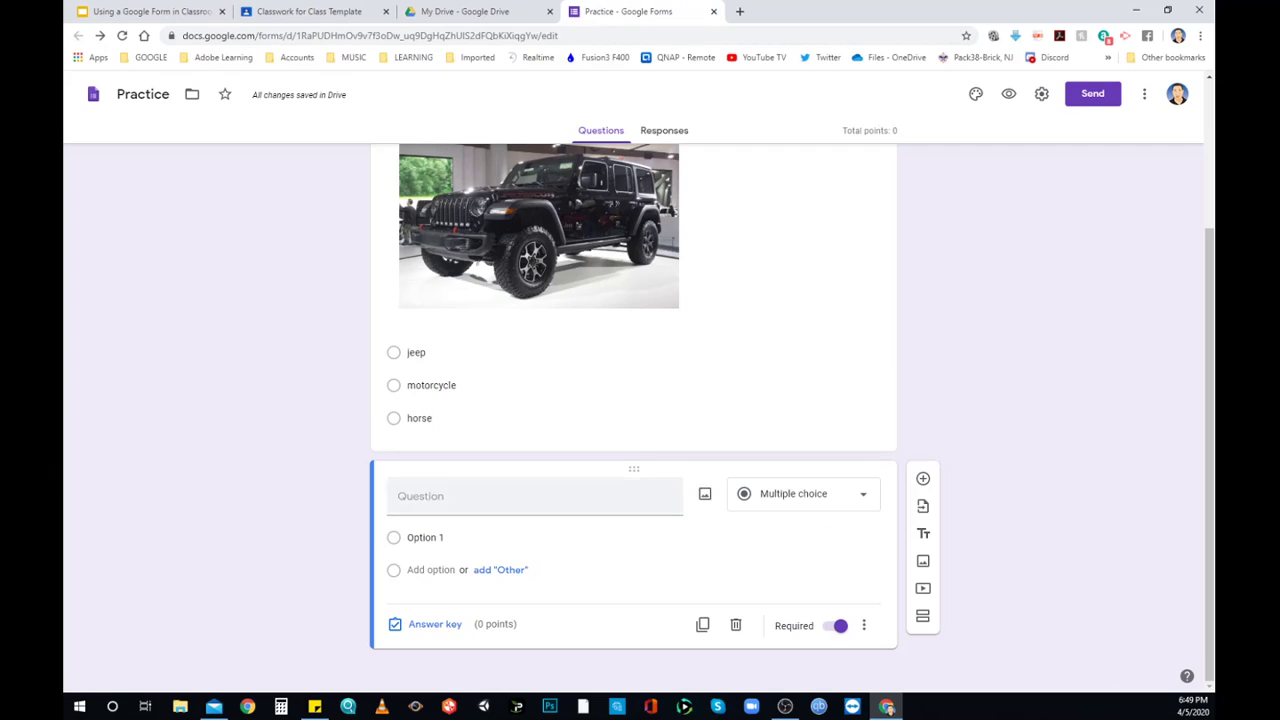
{"action": "left_click", "coordinate": [736, 625]}
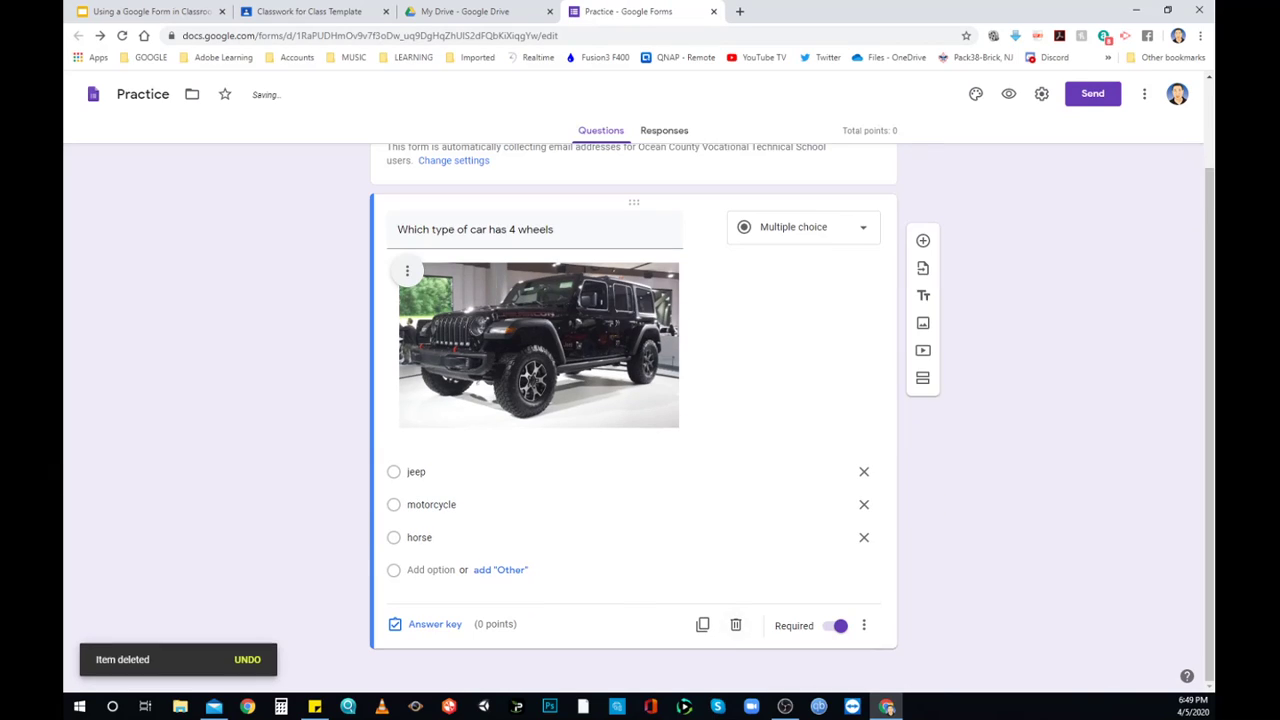
Recheck the answer key instructions in the Google Slides presentation and go back to the Practice form.
{"action": "left_click", "coordinate": [166, 12]}
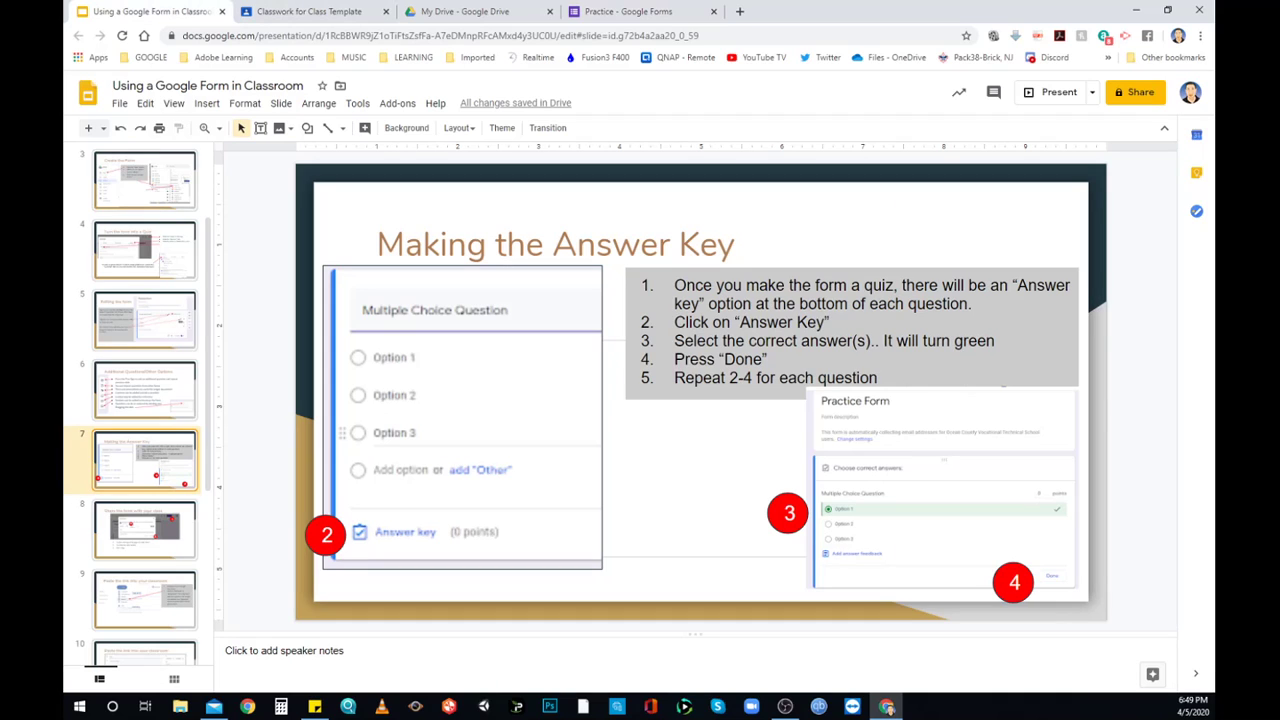
{"action": "left_click", "coordinate": [628, 11]}
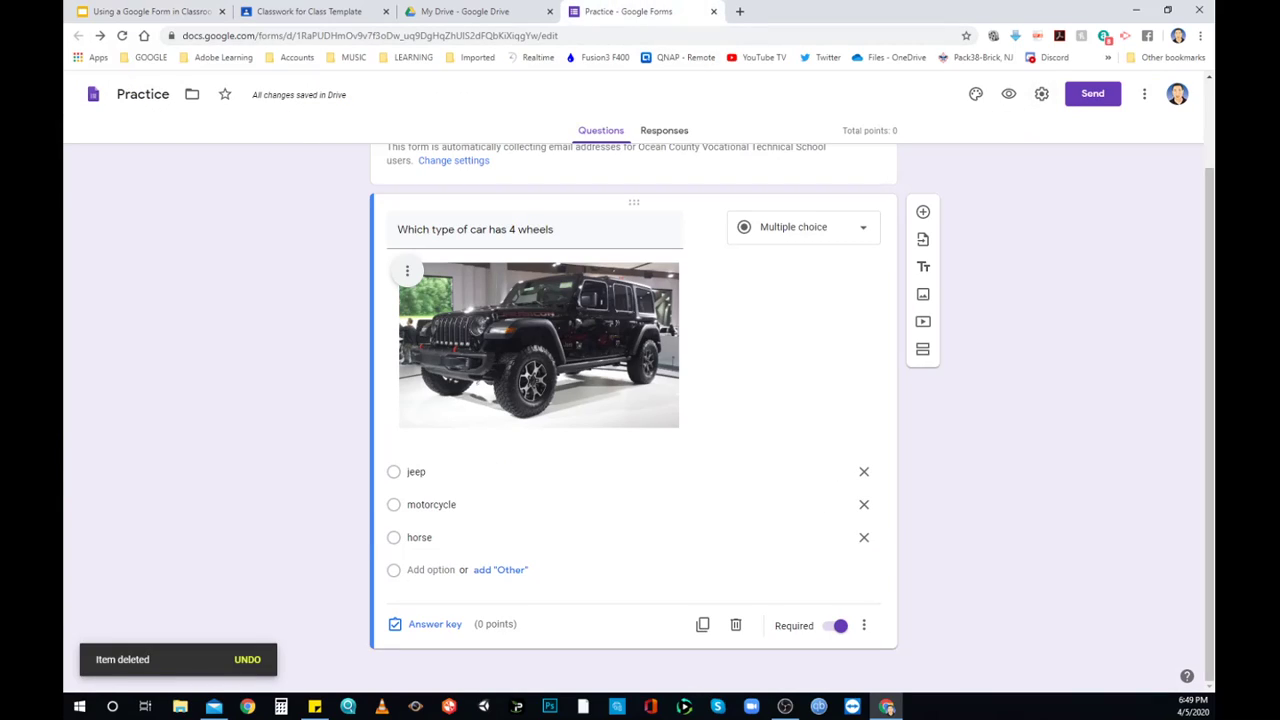
Mark "jeep" as the only correct answer in the car question's answer key and finish editing the key.
{"action": "left_click", "coordinate": [430, 624]}
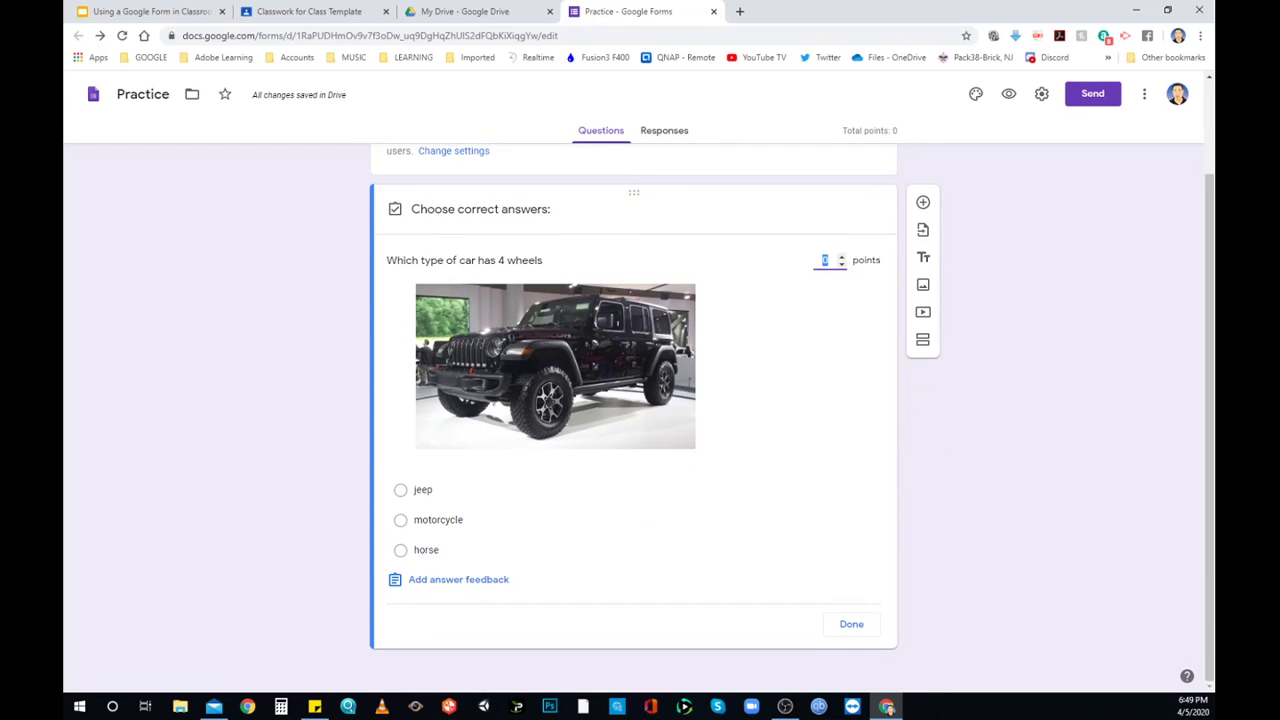
{"action": "left_click", "coordinate": [401, 490]}
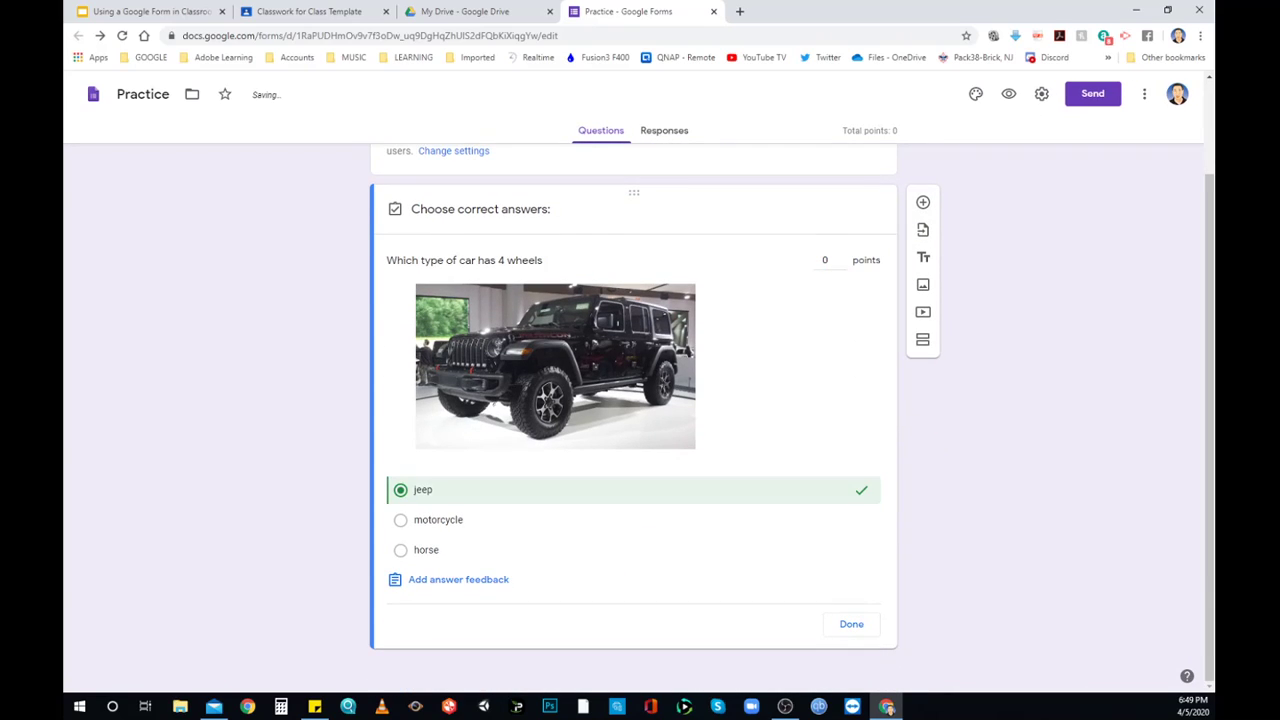
{"action": "left_click", "coordinate": [401, 520]}
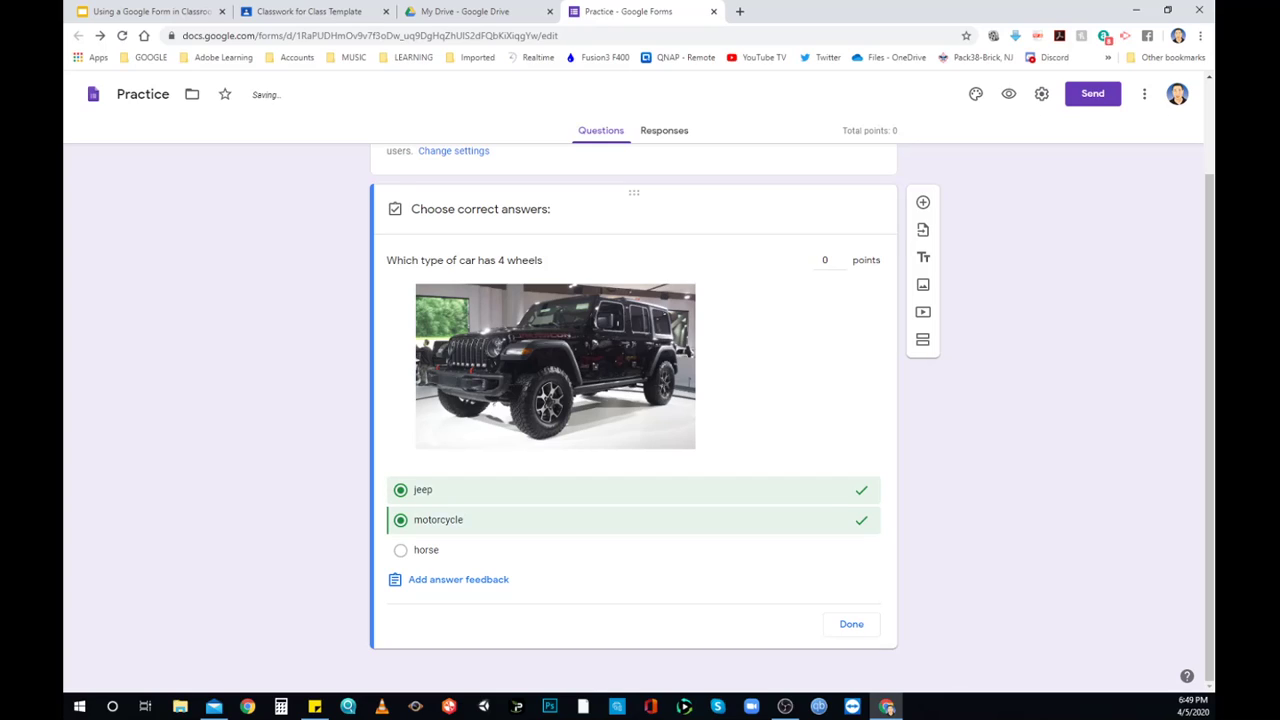
{"action": "left_click", "coordinate": [401, 520]}
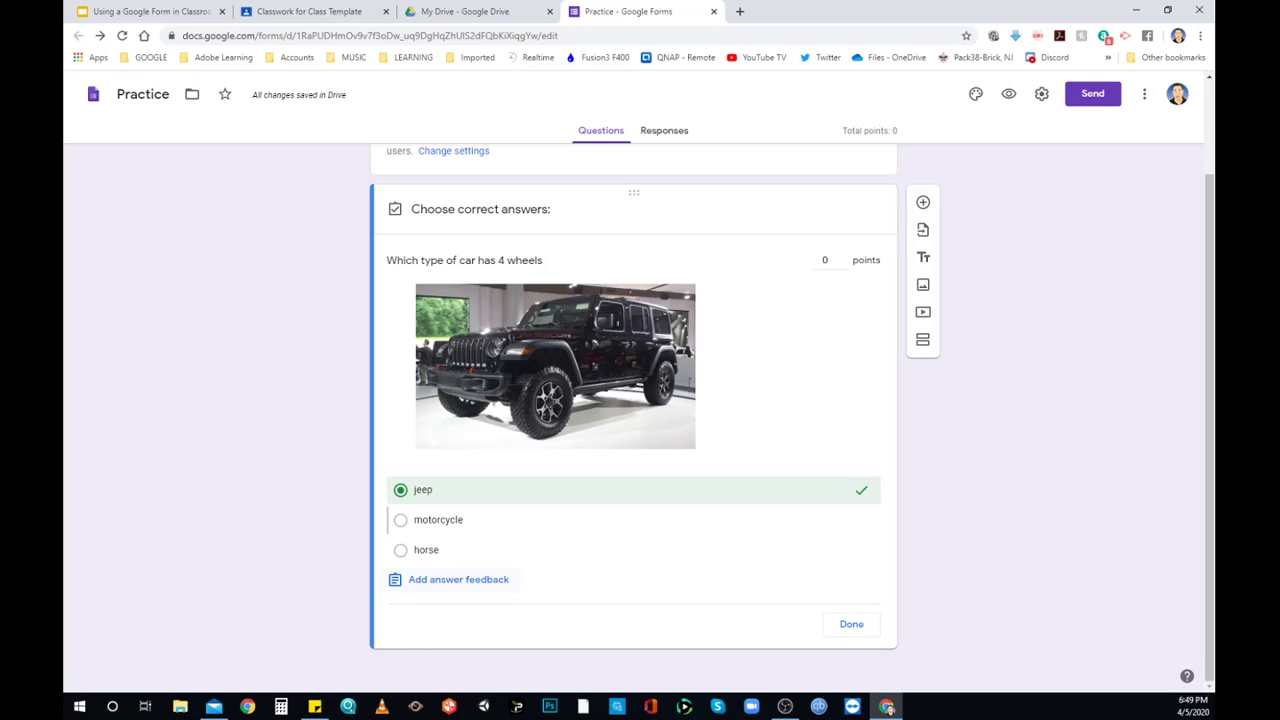
{"action": "left_click", "coordinate": [851, 624]}
{"action": "scroll", "coordinate": [632, 400], "scroll_direction": "up", "scroll_amount": 2}
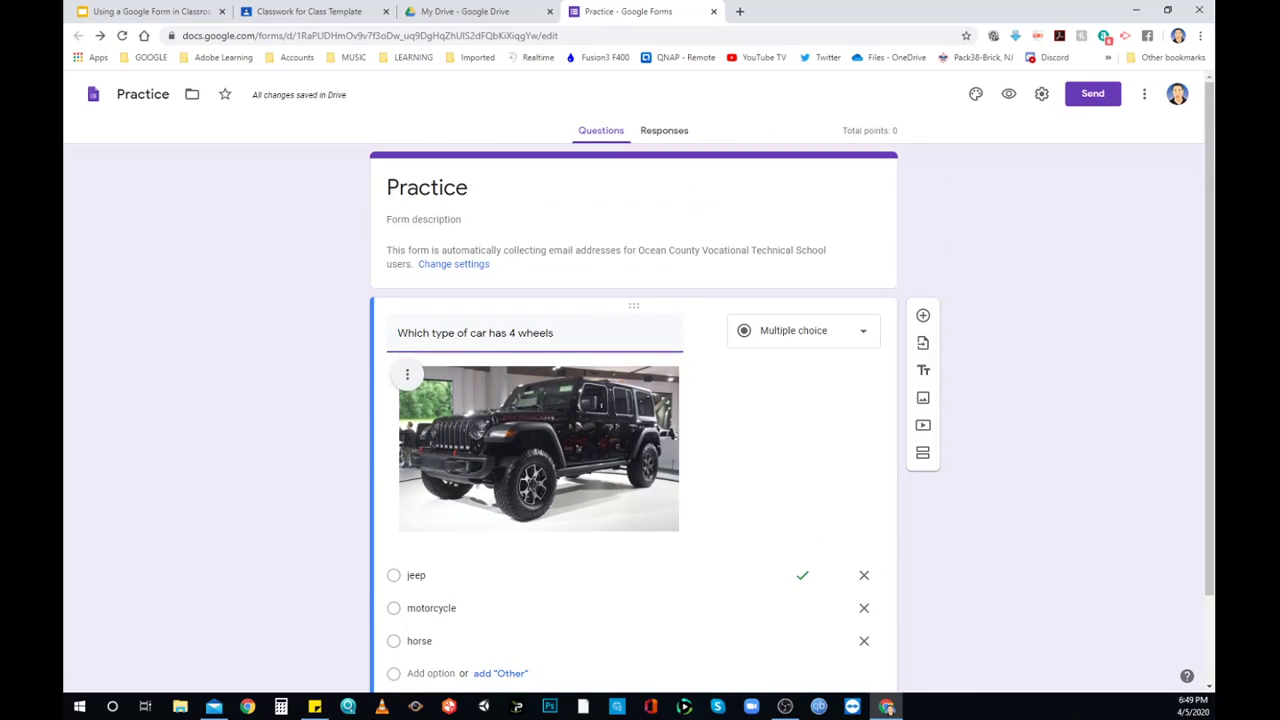
Switch to the Google Slides presentation and view the "Share the form with your class" slide.
{"action": "key", "text": "ctrl+shift+Tab"}
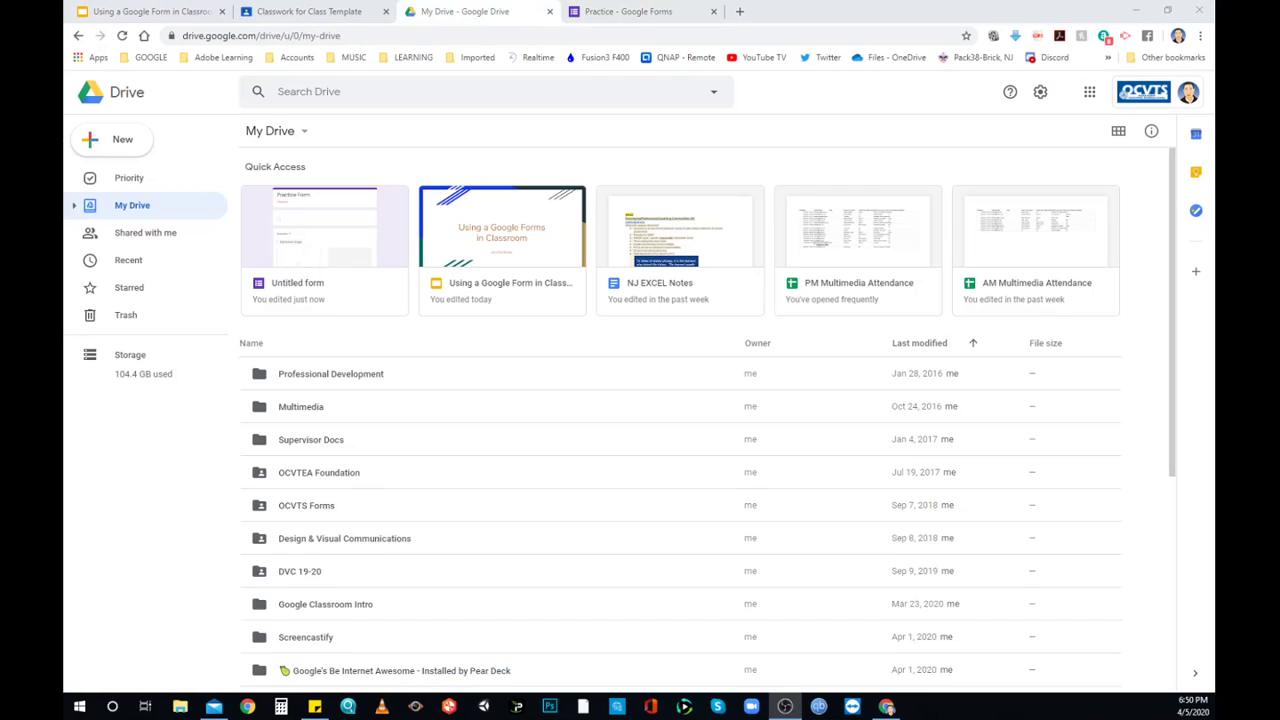
{"action": "key", "text": "ctrl+shift+Tab"}
{"action": "key", "text": "ctrl+shift+Tab"}
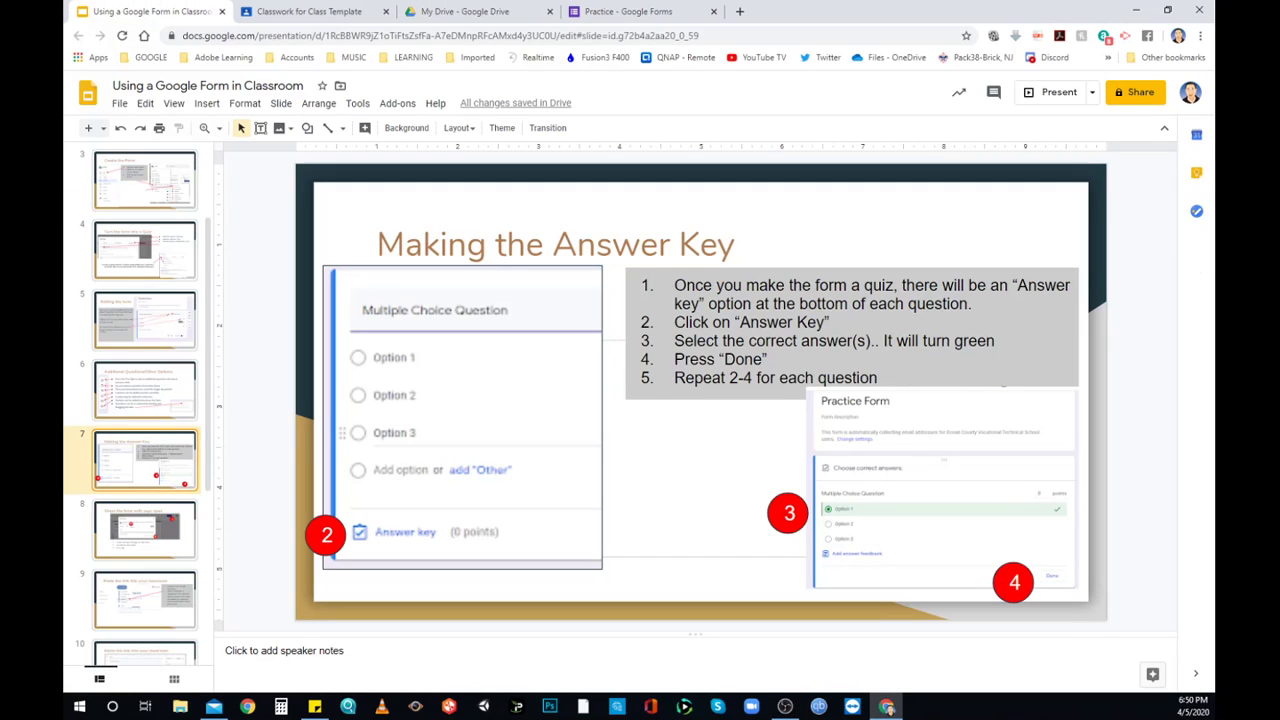
{"action": "left_click", "coordinate": [145, 530]}
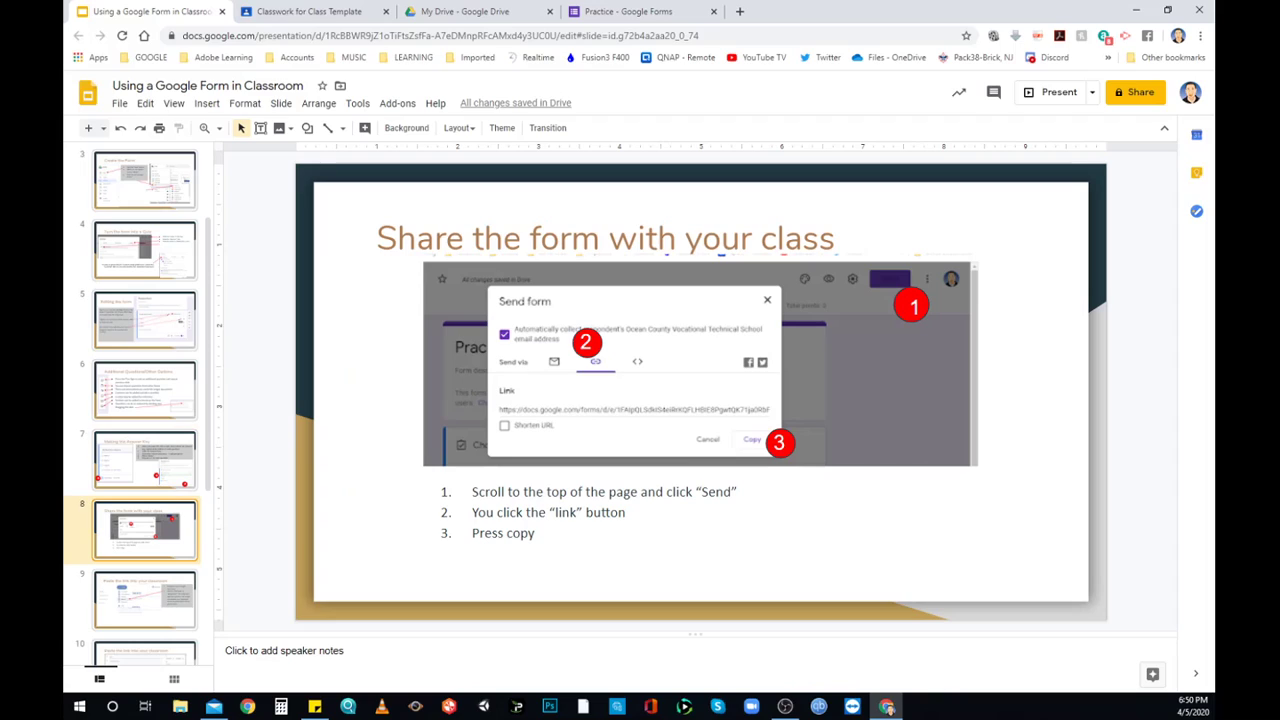
Return to the Practice form and copy its shareable link from the send options.
{"action": "left_click", "coordinate": [628, 12]}
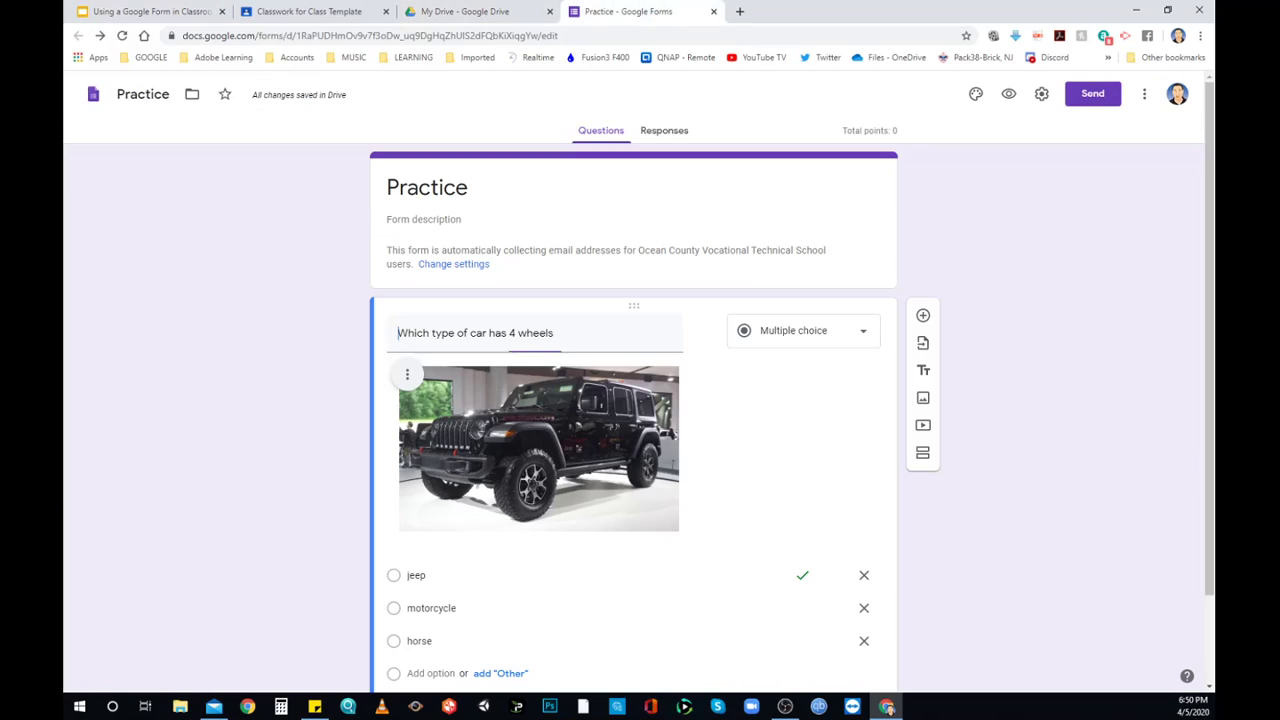
{"action": "left_click", "coordinate": [1092, 93]}
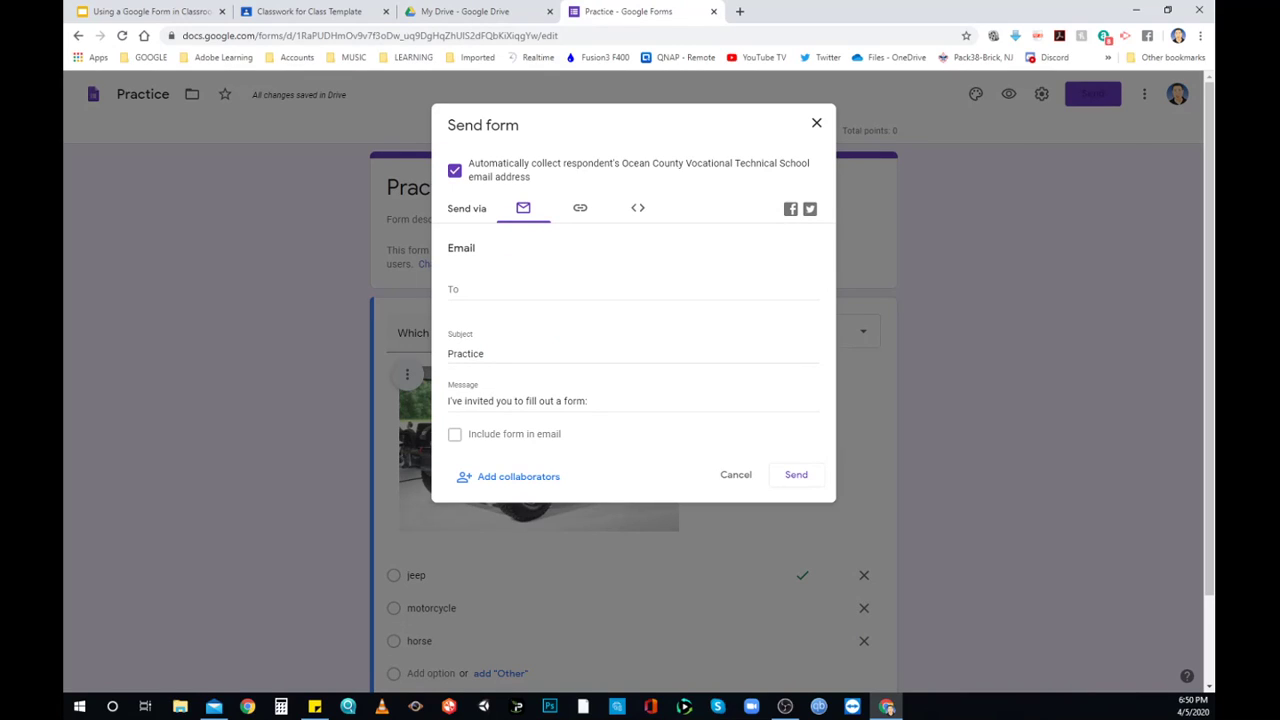
{"action": "left_click", "coordinate": [633, 290]}
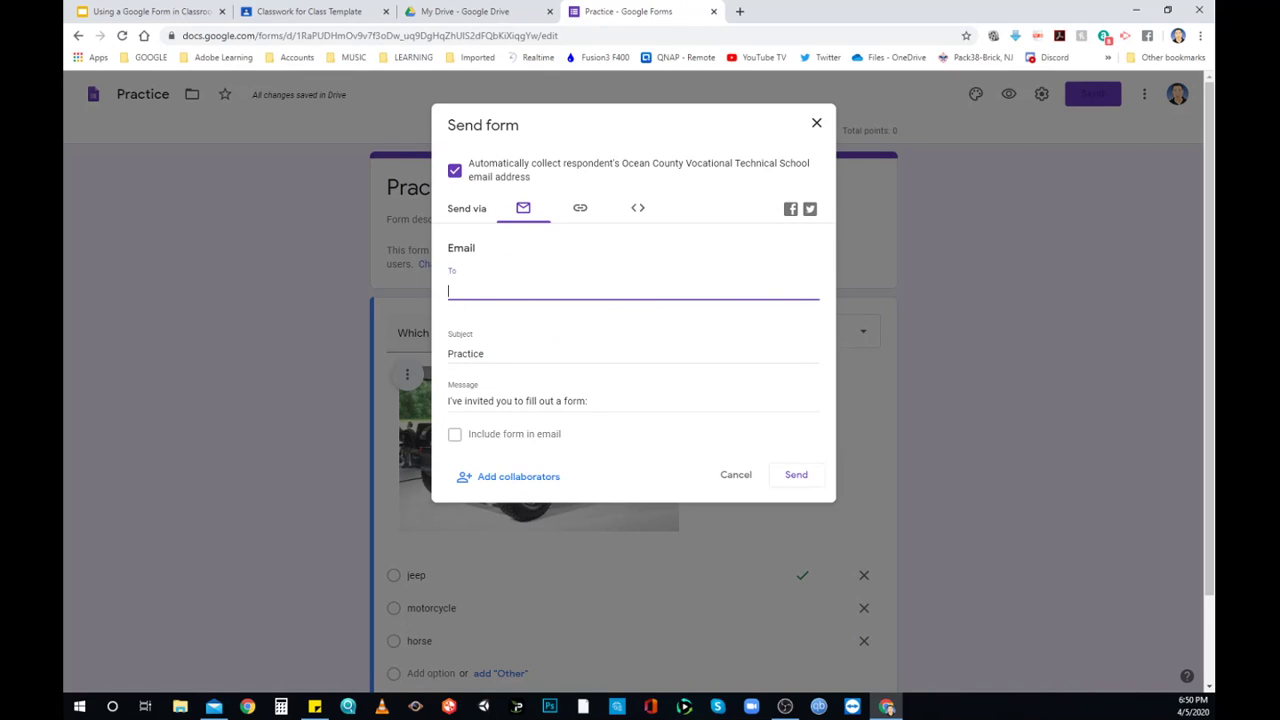
{"action": "left_click", "coordinate": [580, 207]}
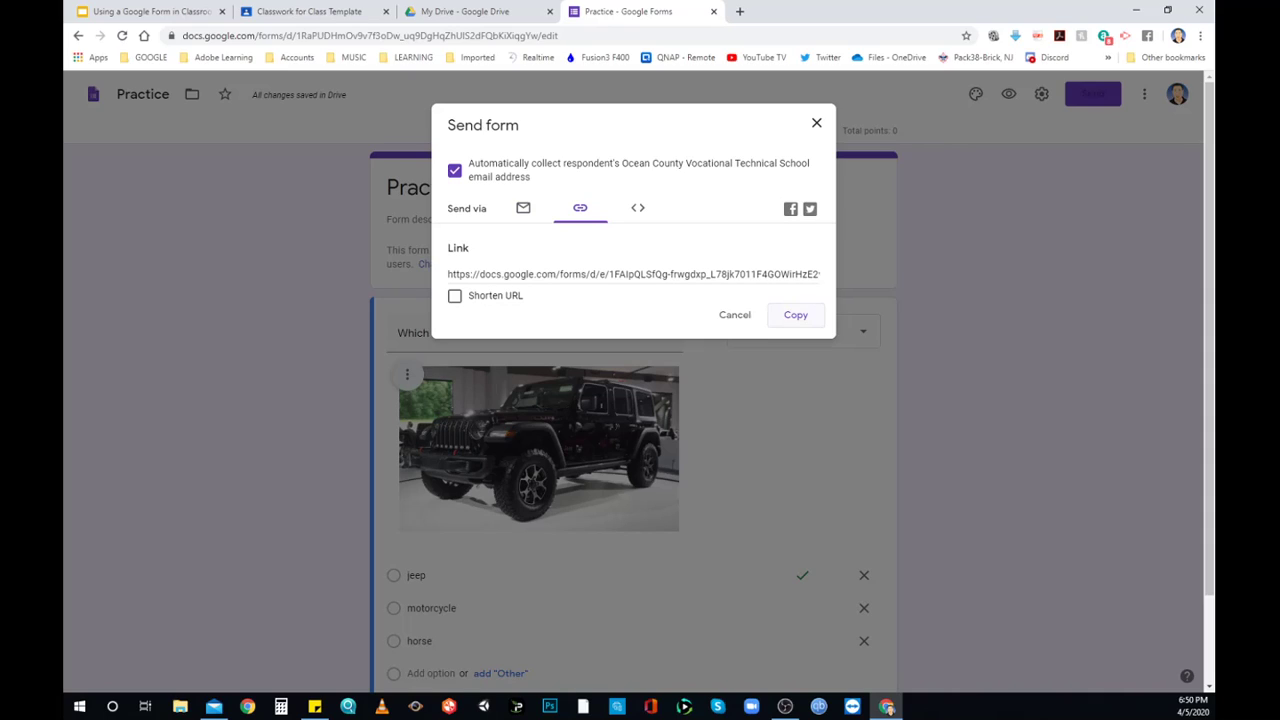
{"action": "left_click", "coordinate": [795, 314]}
Close the existing truck quiz material page and open the Classwork page of Class Template in Google Classroom.
{"action": "left_click", "coordinate": [308, 11]}
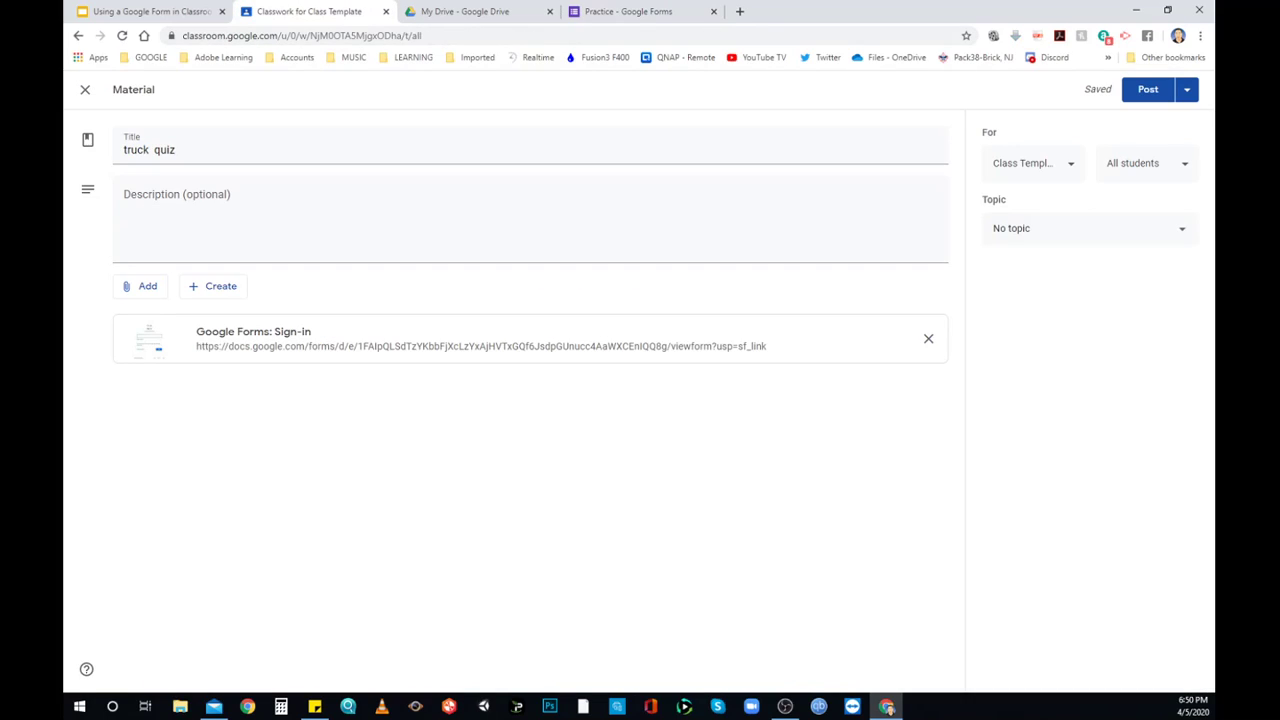
{"action": "left_click", "coordinate": [386, 11]}
{"action": "left_click", "coordinate": [1089, 91]}
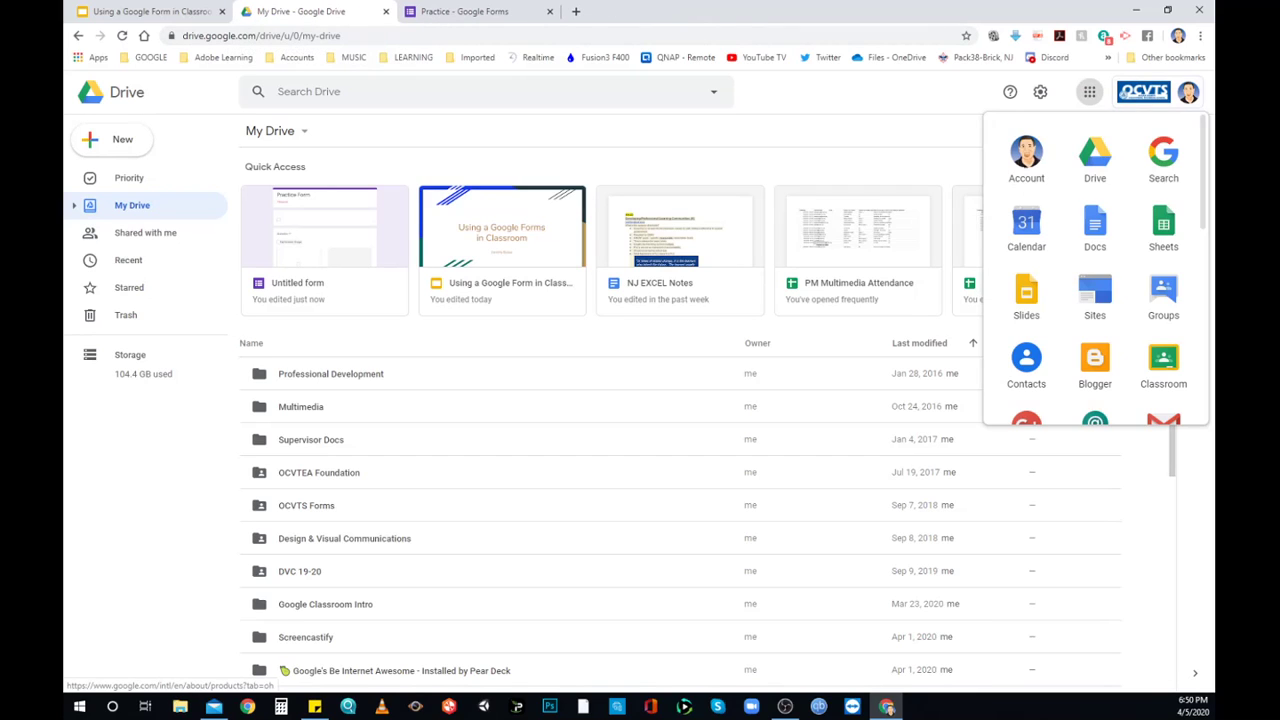
{"action": "left_click", "coordinate": [1163, 362]}
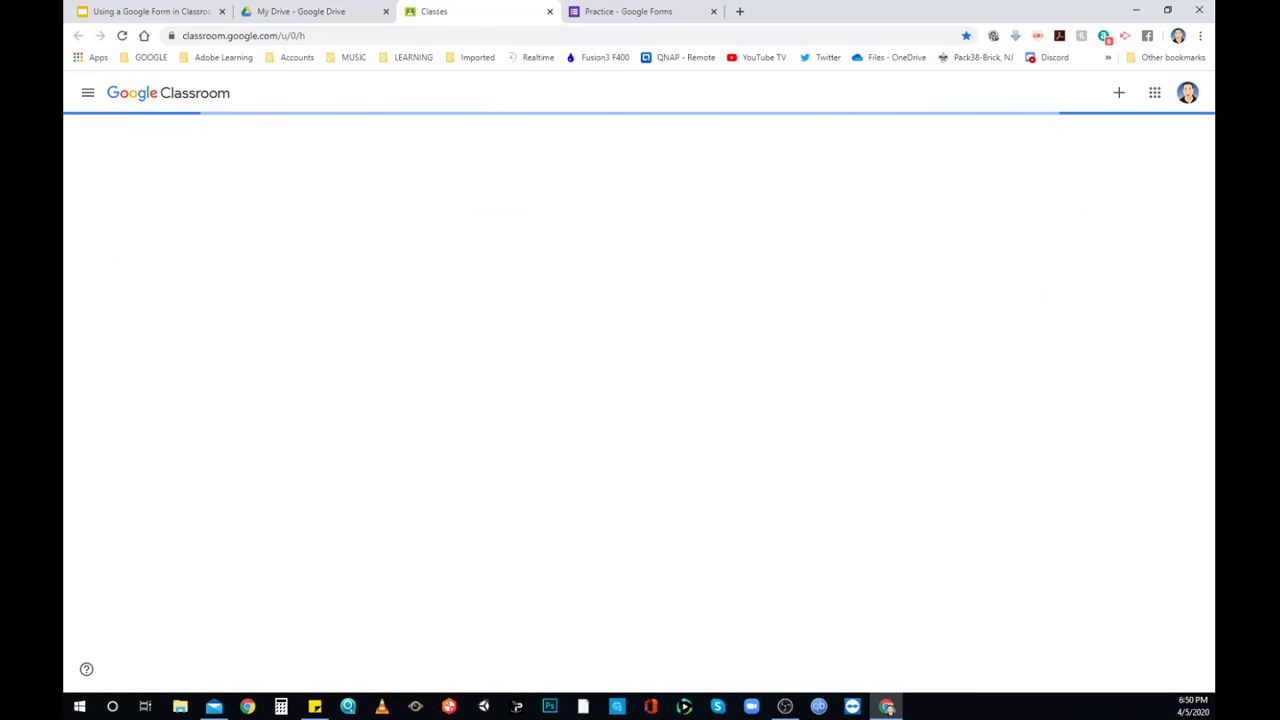
{"action": "left_click", "coordinate": [142, 153]}
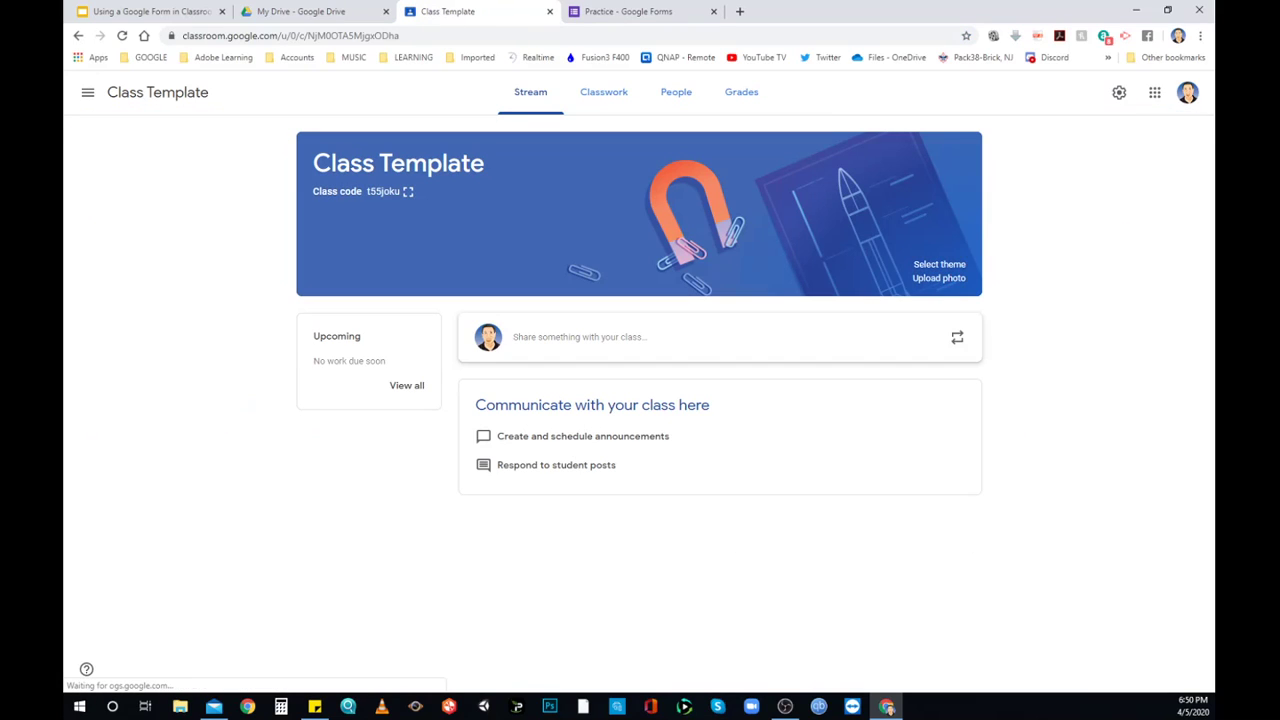
{"action": "left_click", "coordinate": [604, 92]}
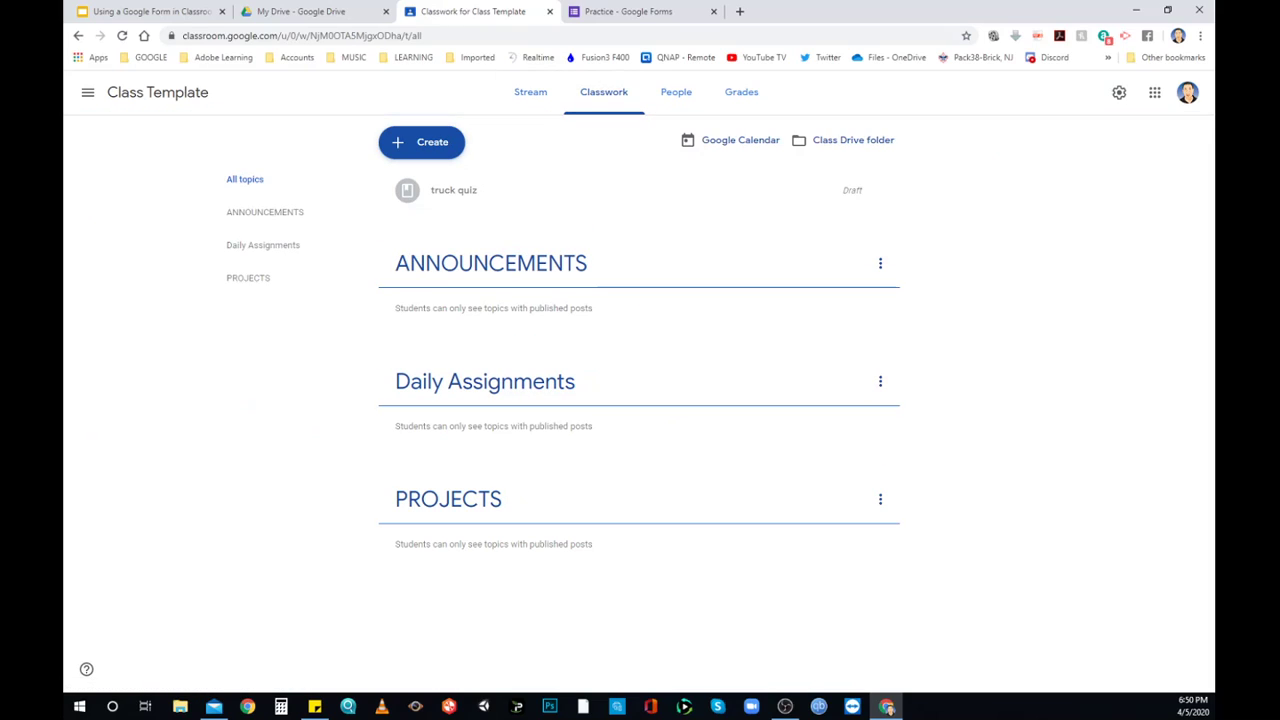
Create a new Material post in Class Template and try to attach the copied form link.
{"action": "left_click", "coordinate": [421, 142]}
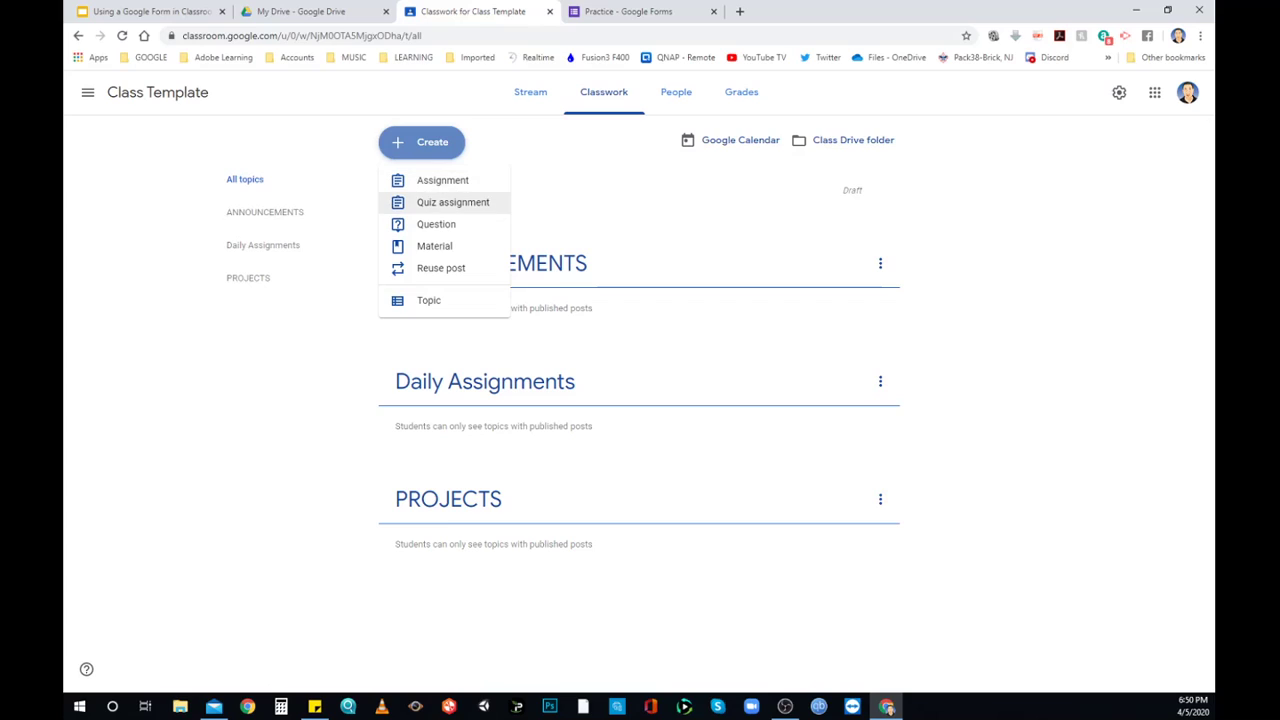
{"action": "left_click", "coordinate": [434, 247]}
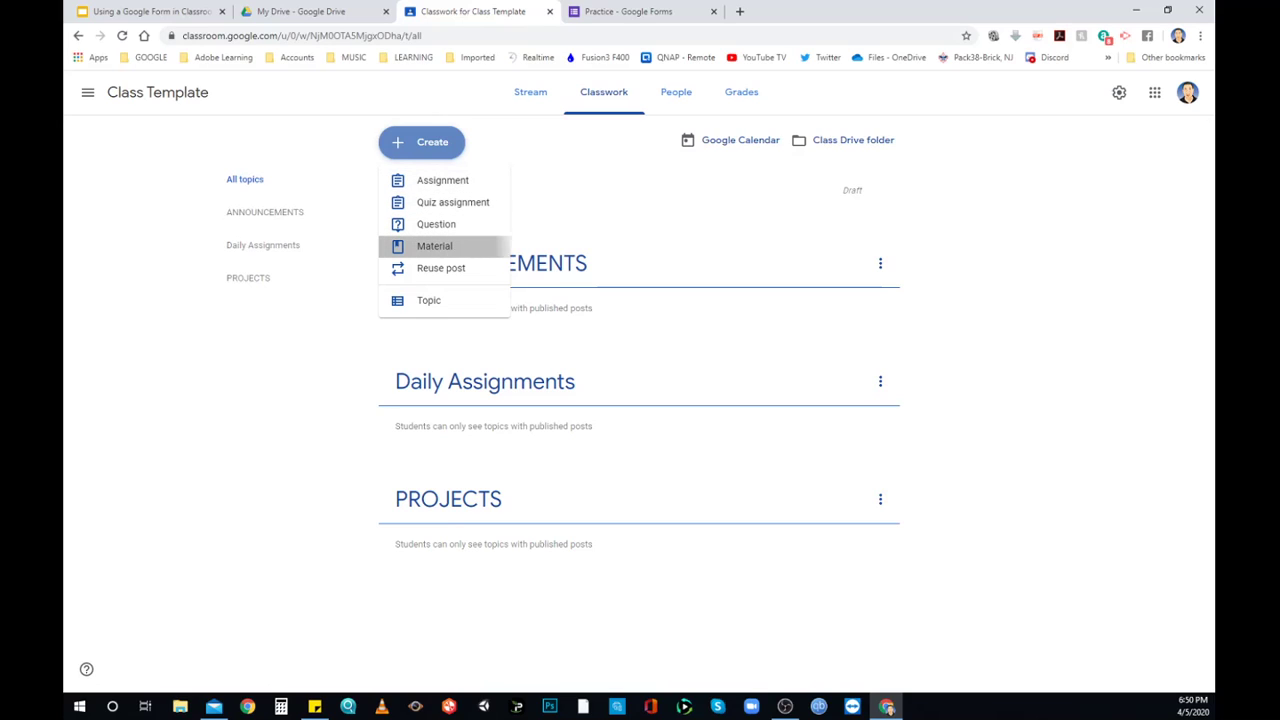
{"action": "left_click", "coordinate": [141, 286]}
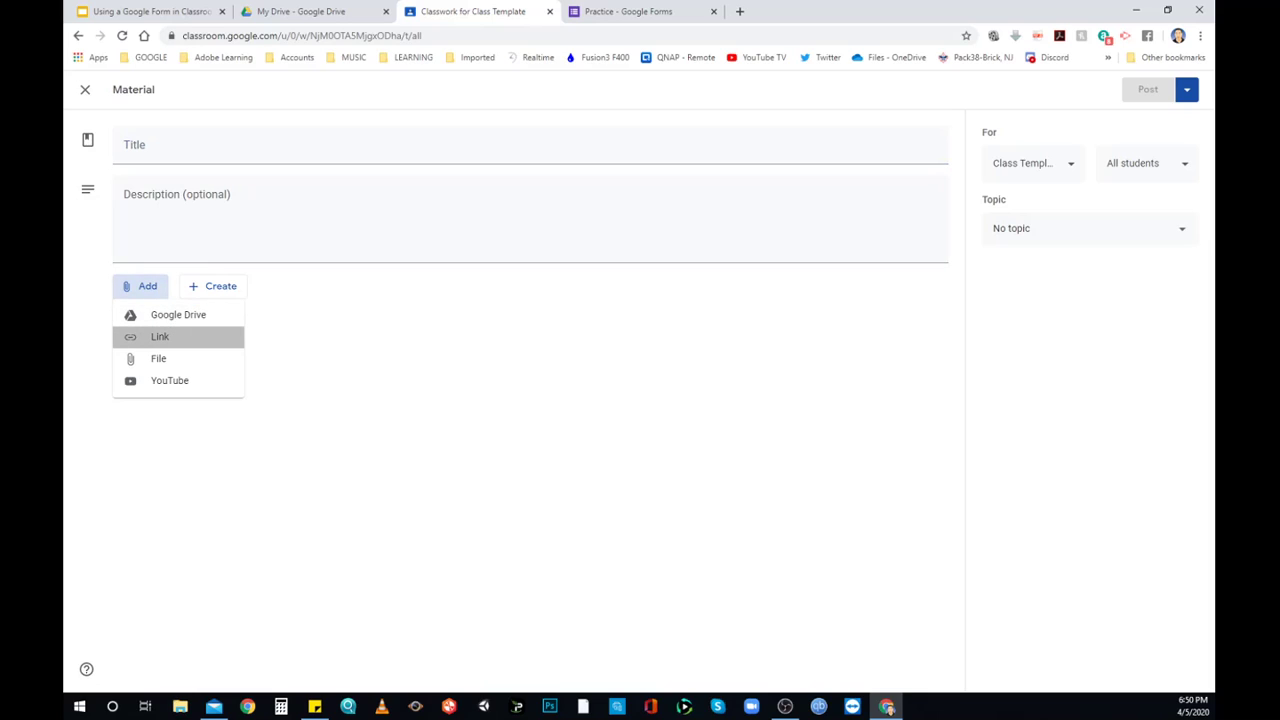
{"action": "left_click", "coordinate": [157, 334]}
{"action": "key", "text": "ctrl+v"}
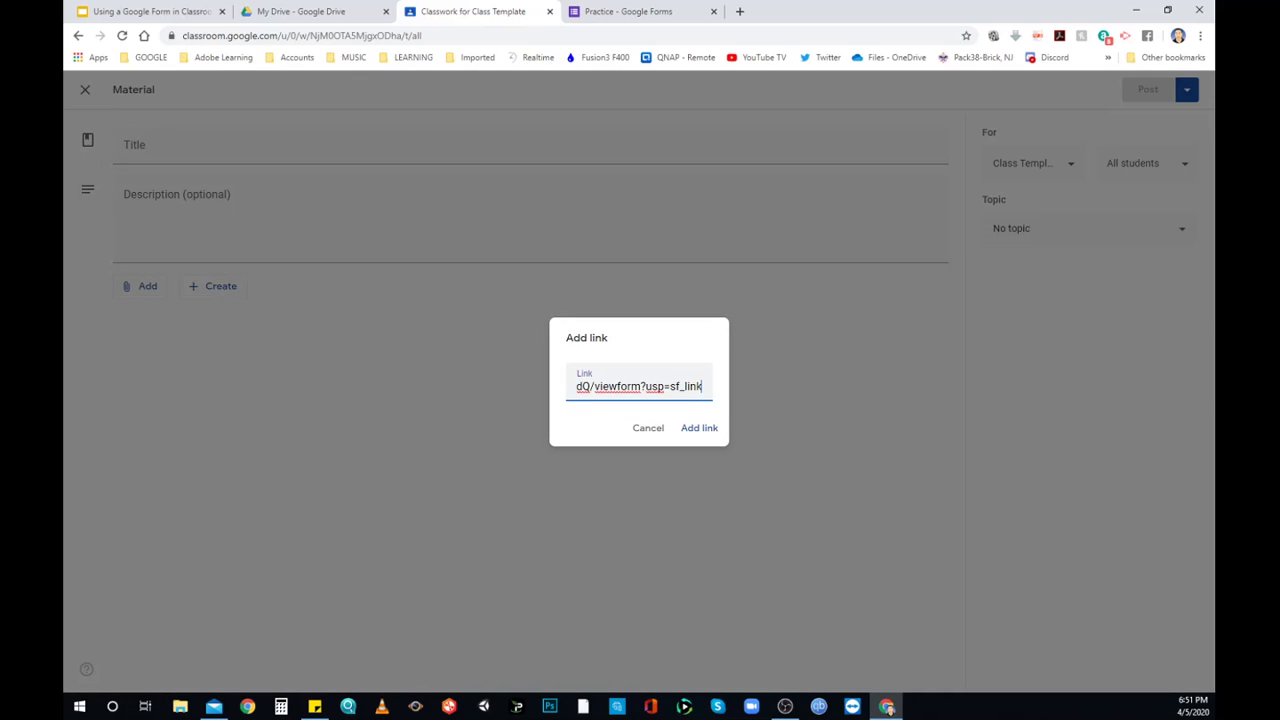
{"action": "key", "text": "Return"}
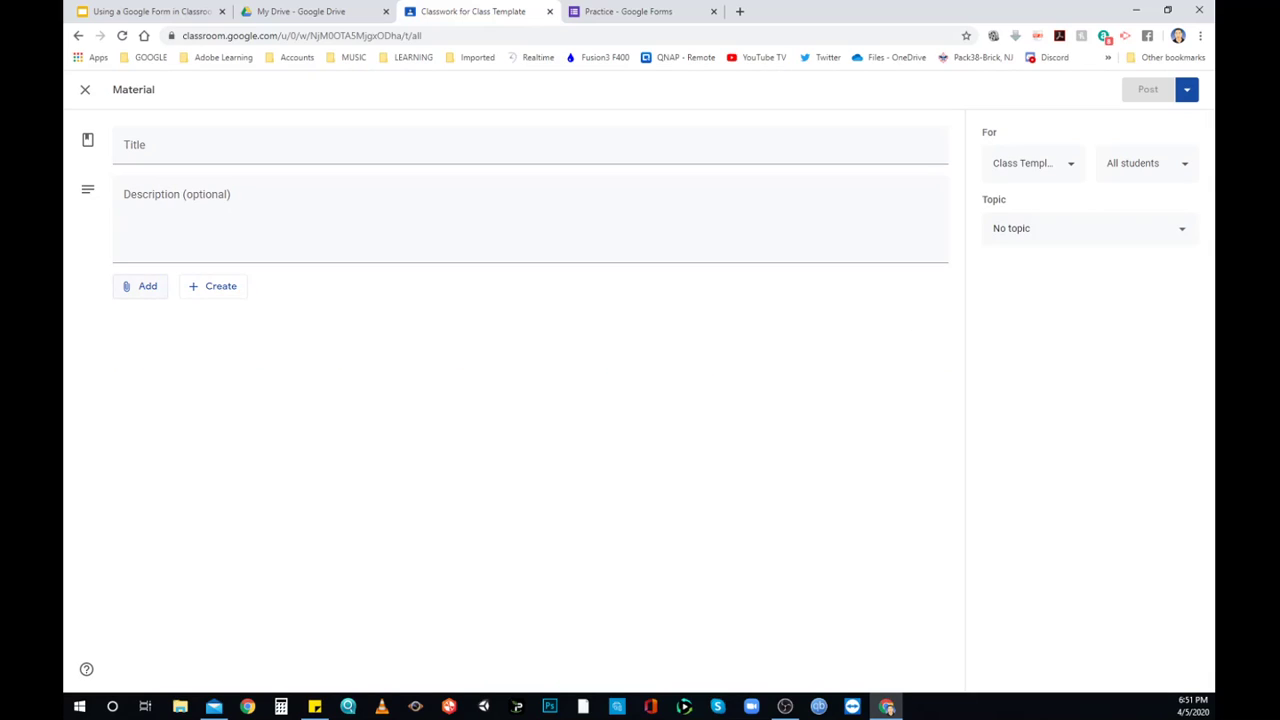
Attach the copied Practice form link to the new material.
{"action": "left_click", "coordinate": [147, 286]}
{"action": "left_click", "coordinate": [157, 334]}
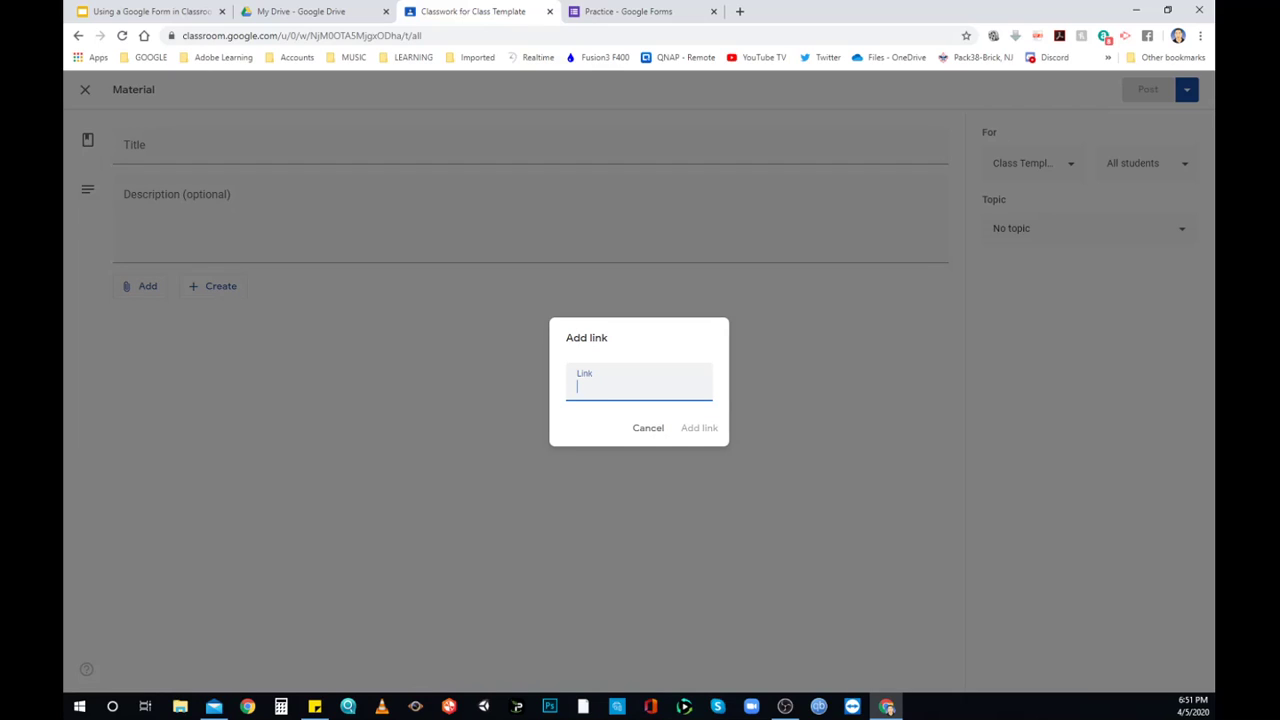
{"action": "right_click", "coordinate": [590, 393]}
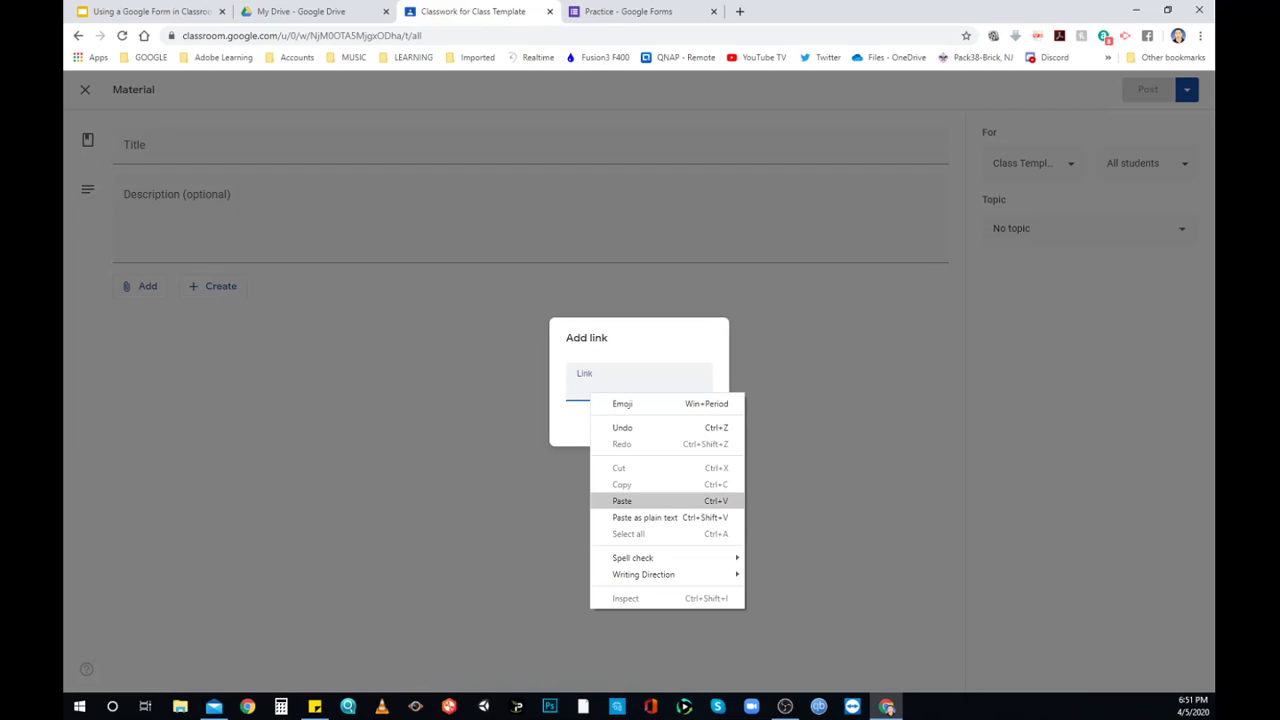
{"action": "left_click", "coordinate": [622, 501]}
{"action": "key", "text": "Return"}
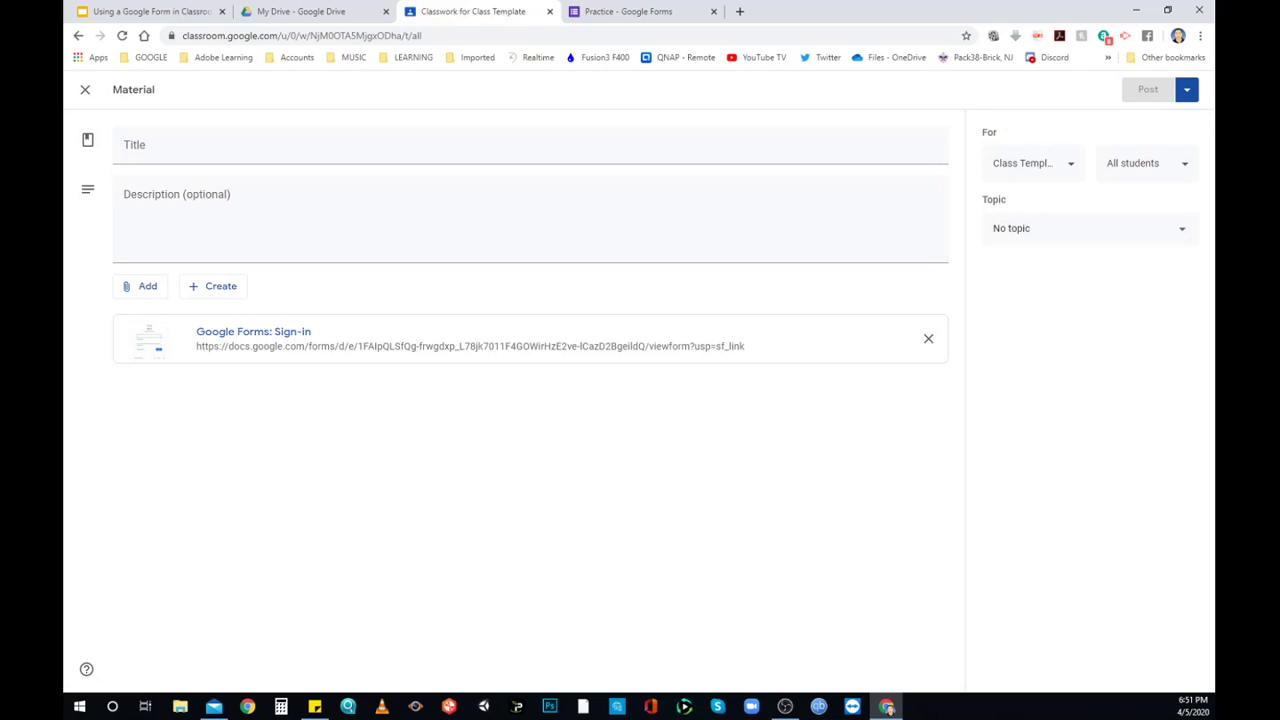
Title the material "afadf" and post it to the class.
{"action": "left_click", "coordinate": [531, 146]}
{"action": "type", "text": "afadf"}
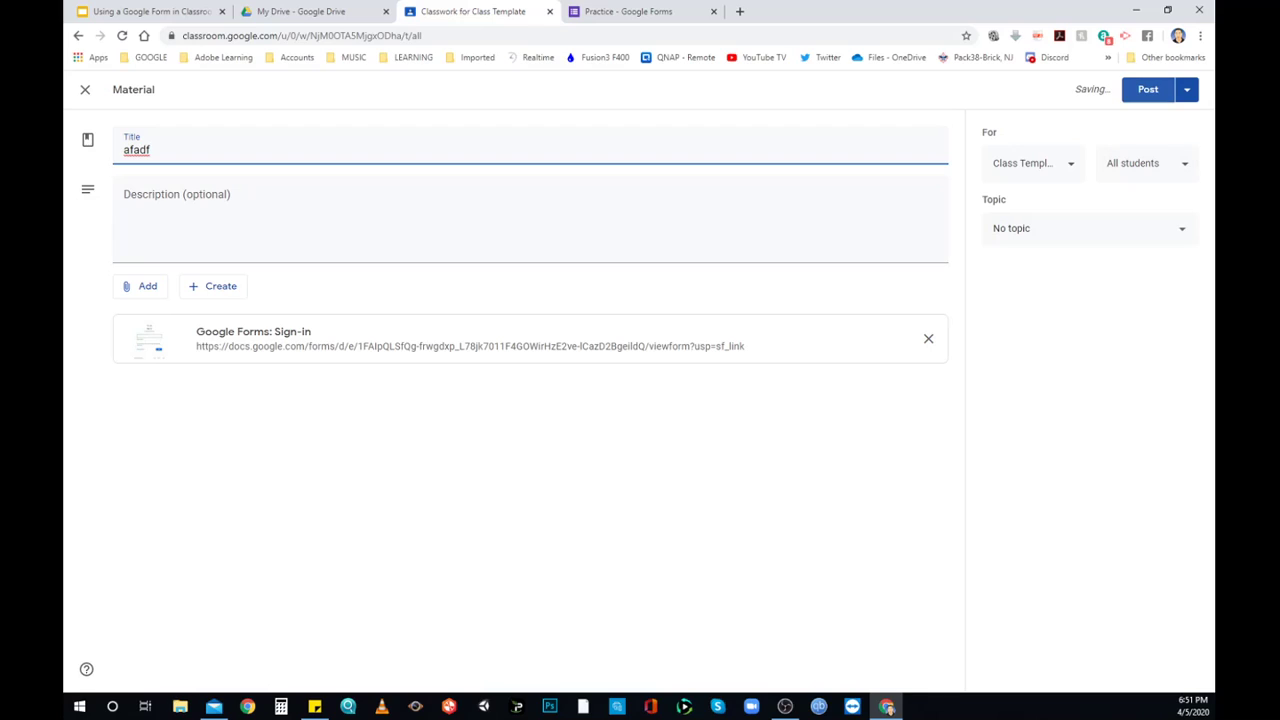
{"action": "left_click", "coordinate": [1148, 90]}
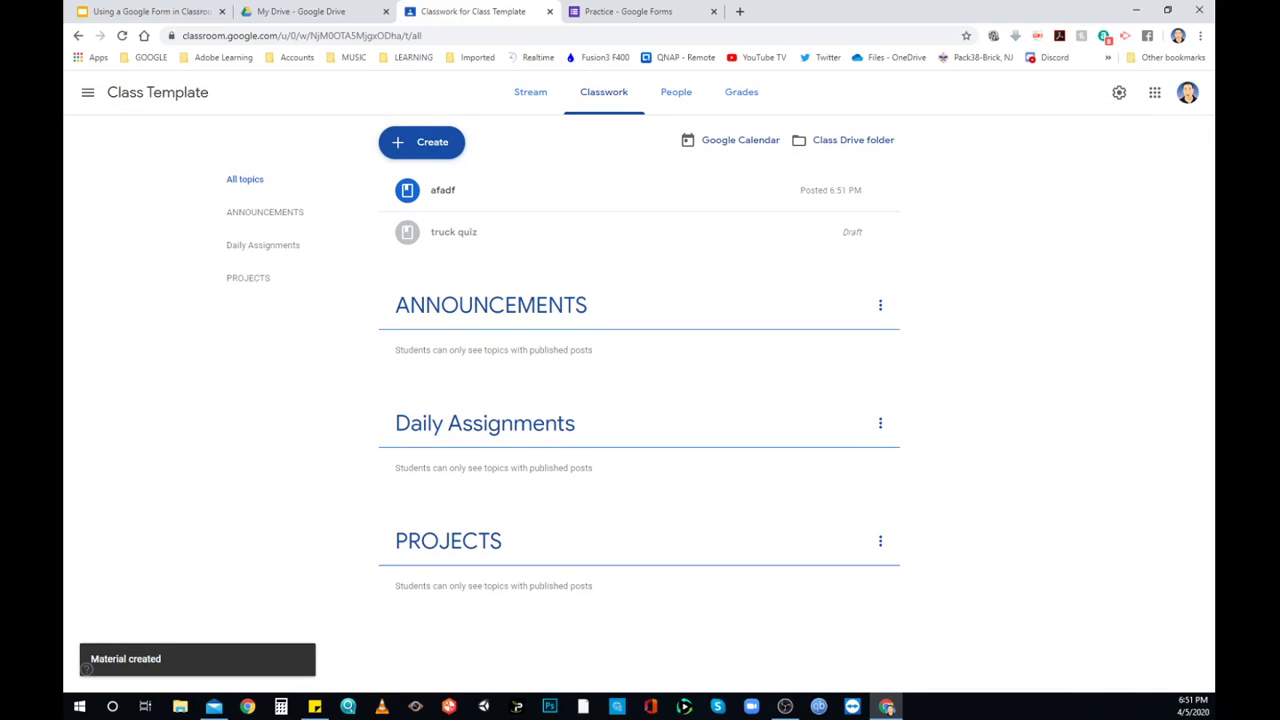
Open the posted "afadf" material for editing and view its available topics.
{"action": "left_click", "coordinate": [880, 190]}
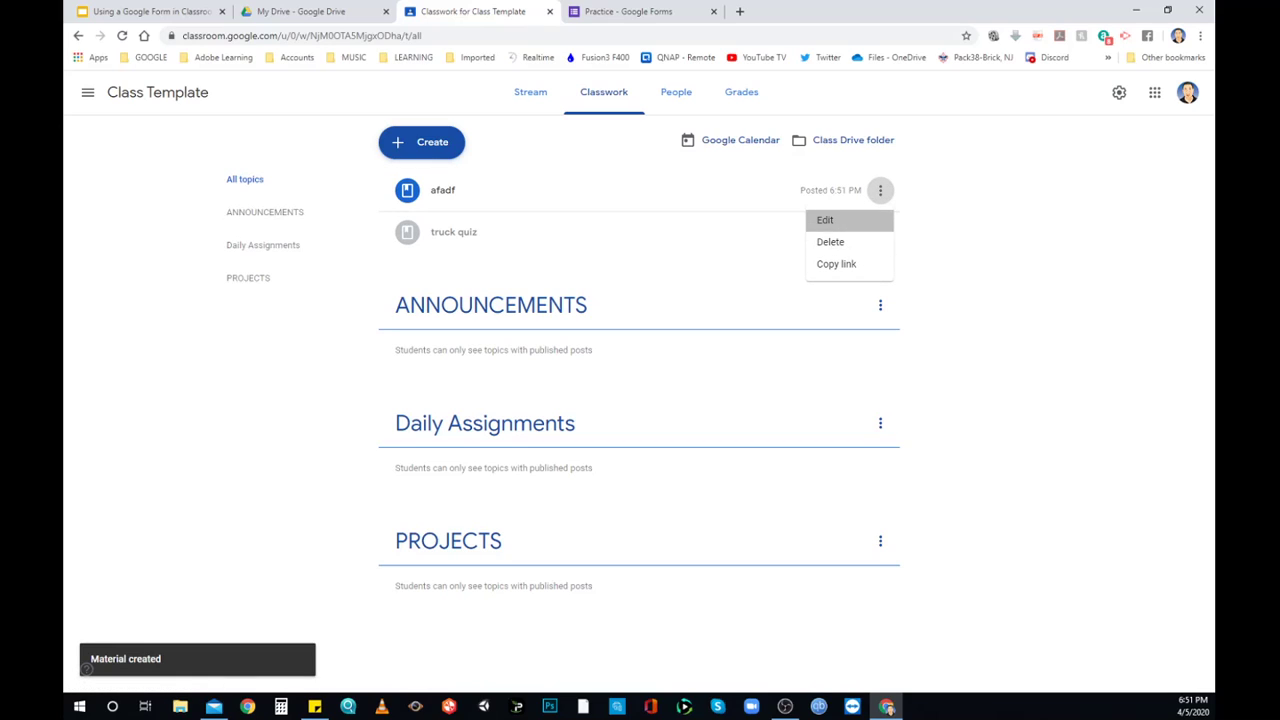
{"action": "left_click", "coordinate": [831, 216]}
{"action": "left_click", "coordinate": [1090, 228]}
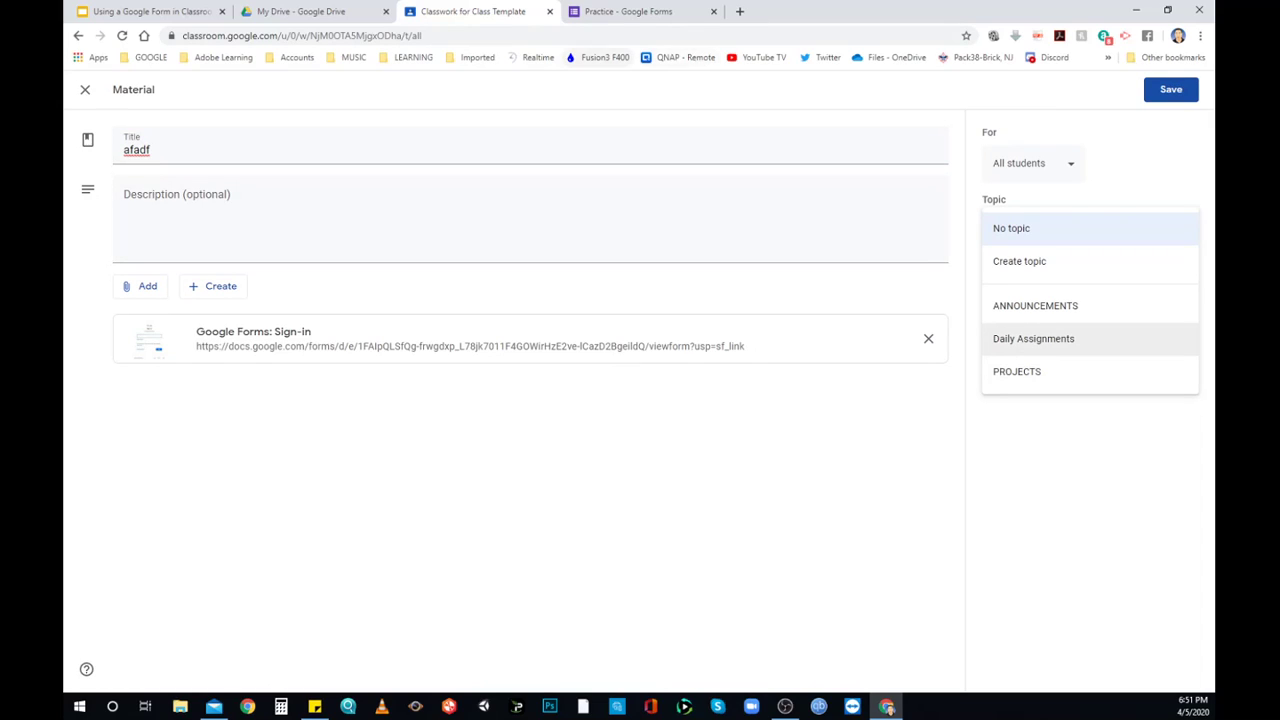
Go back to the Practice form and dismiss the Send form dialog.
{"action": "left_click", "coordinate": [305, 11]}
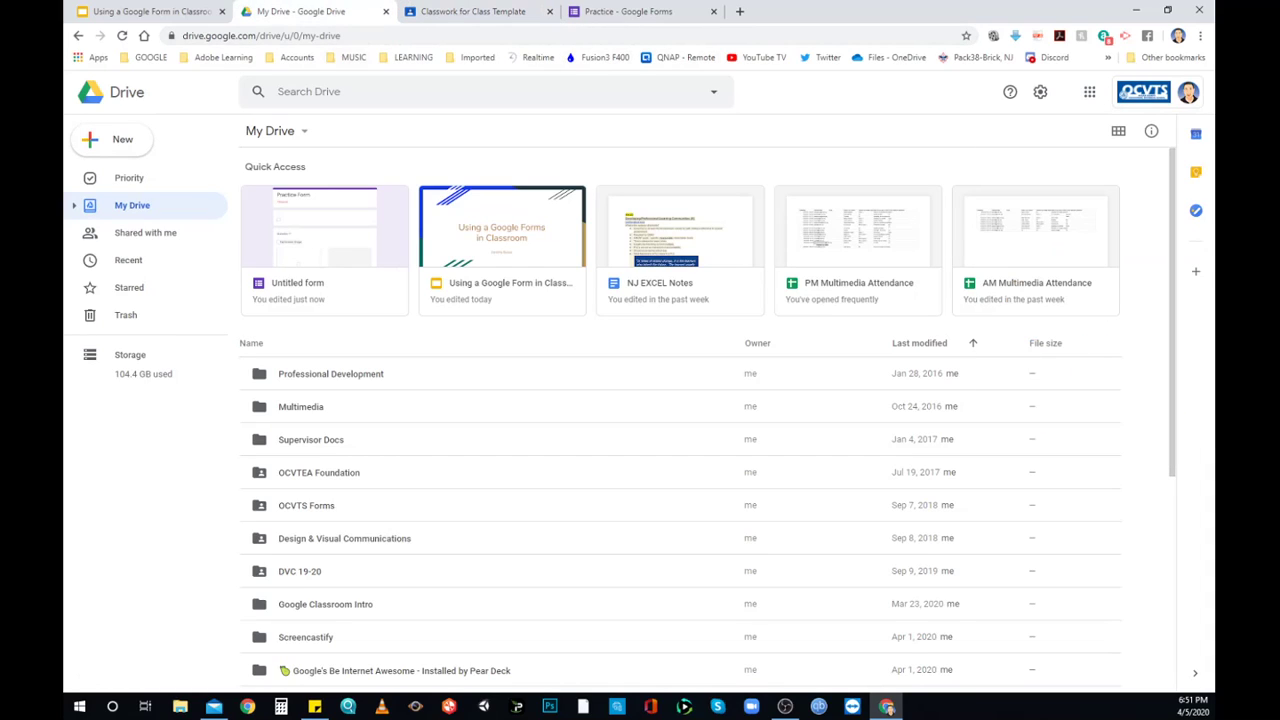
{"action": "left_click", "coordinate": [620, 11]}
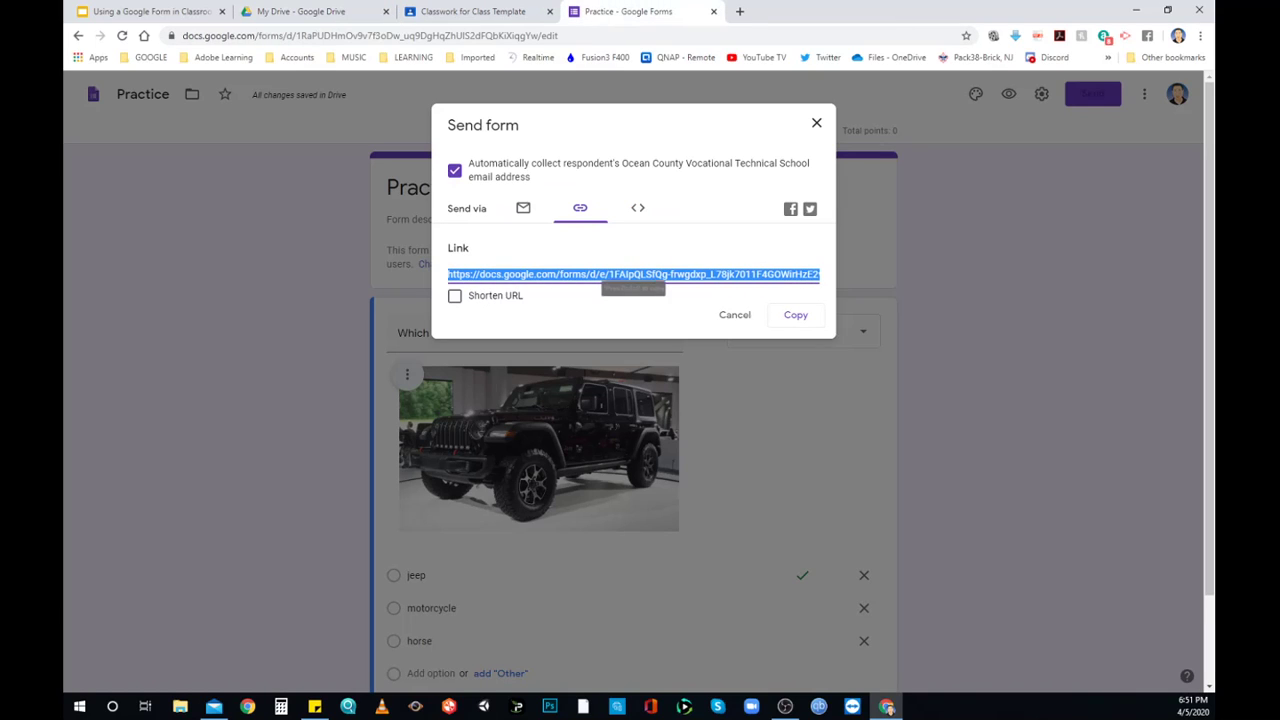
{"action": "left_click", "coordinate": [735, 315]}
Switch to the Google Slides presentation and review the "Paste the link into your classroom" slides.
{"action": "left_click", "coordinate": [150, 11]}
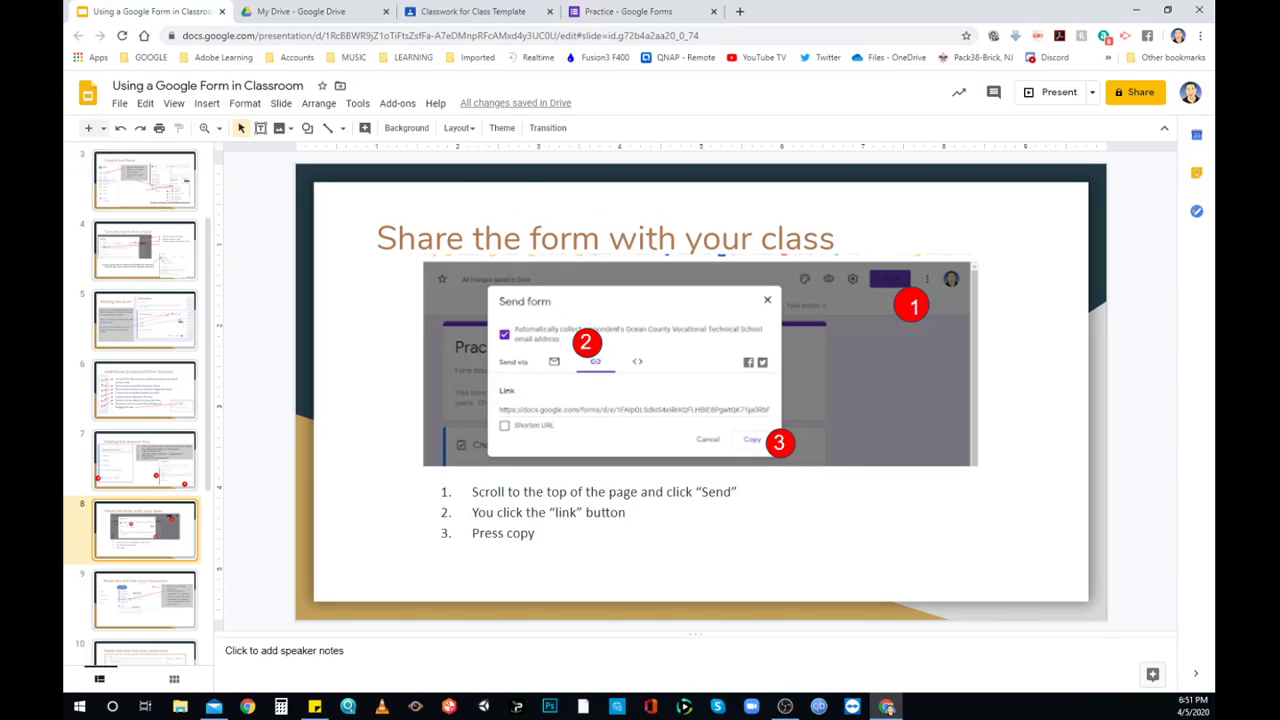
{"action": "key", "text": "Down"}
{"action": "key", "text": "Down"}
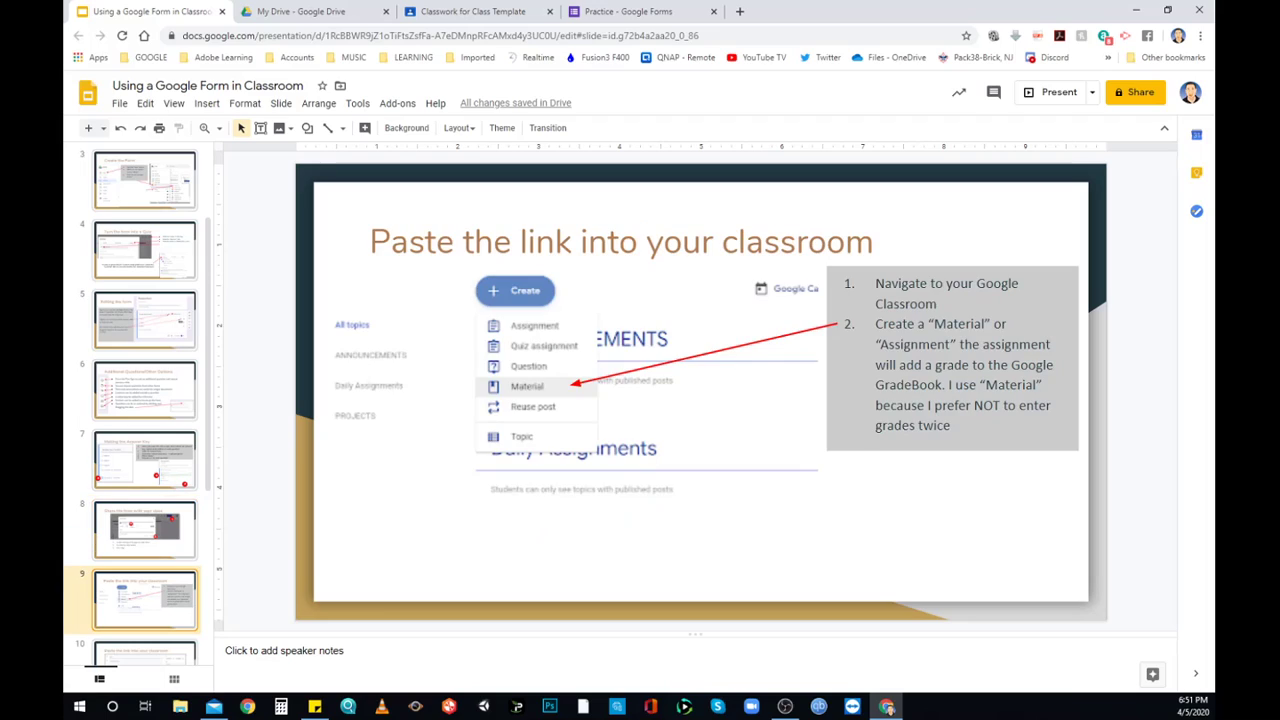
{"action": "key", "text": "Up"}
{"action": "key", "text": "Down"}
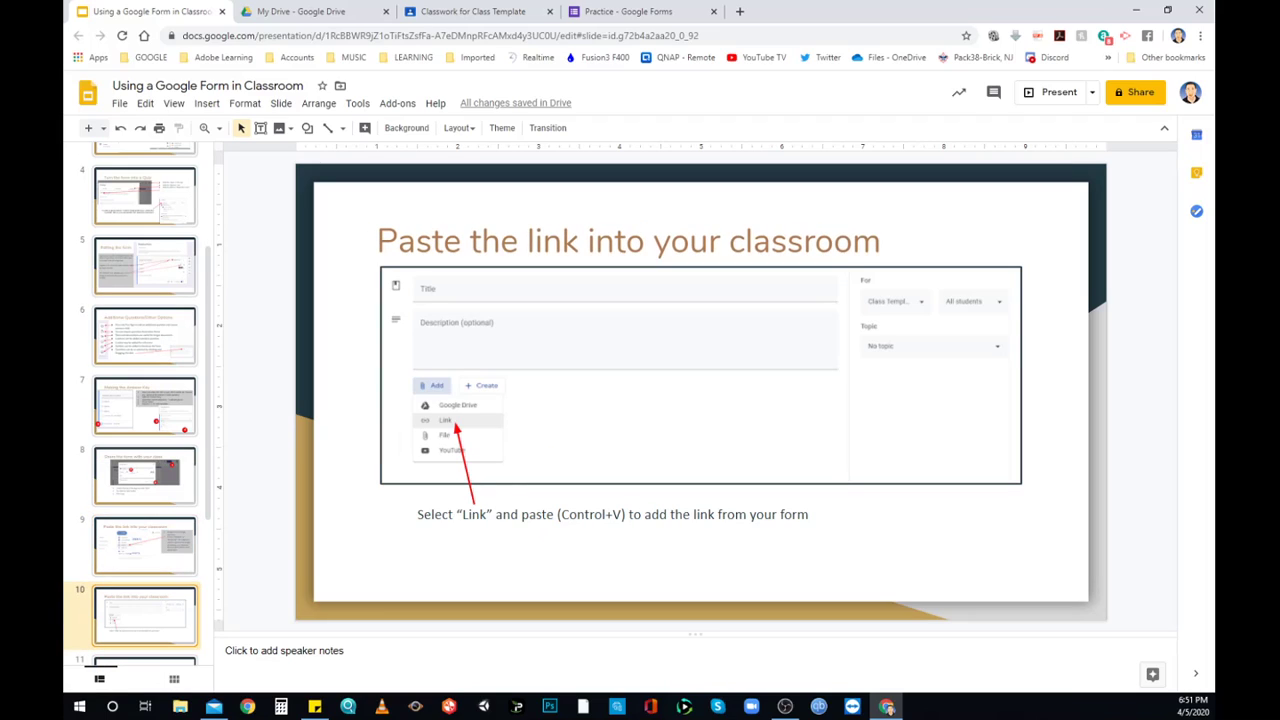
{"action": "key", "text": "Up"}
{"action": "key", "text": "Down"}
{"action": "key", "text": "Down"}
{"action": "key", "text": "Up"}
{"action": "key", "text": "Up"}
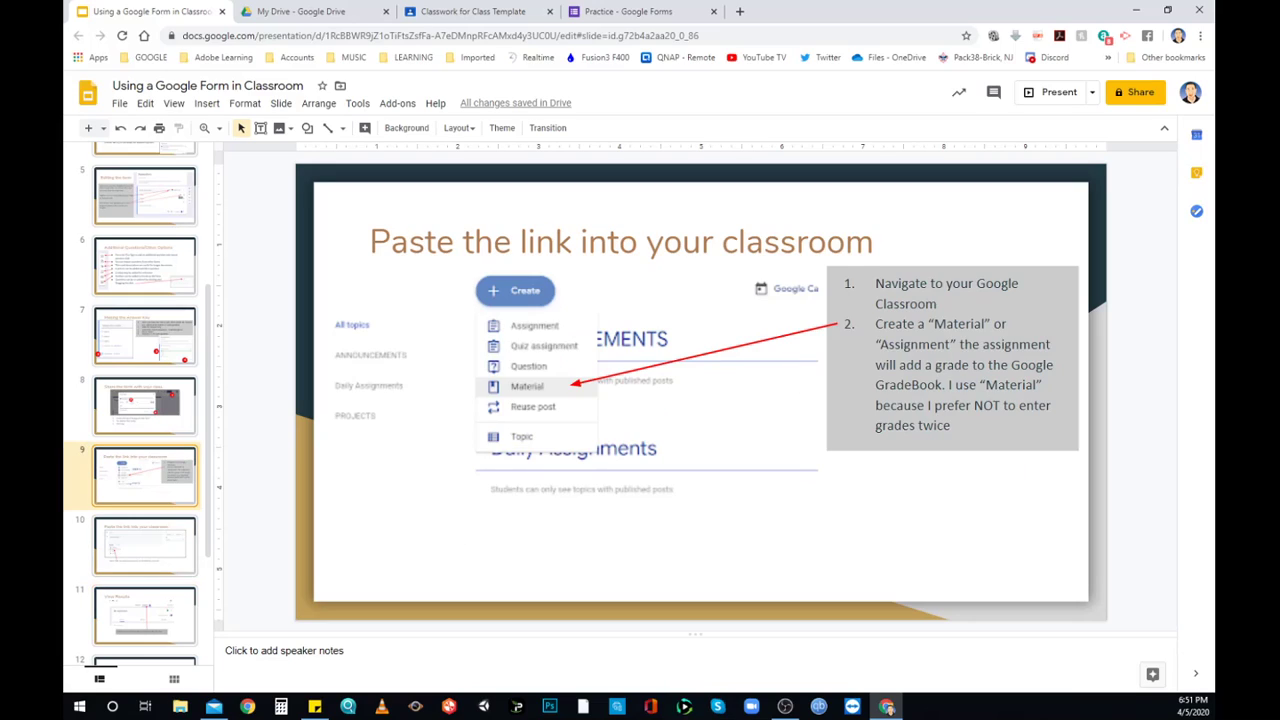
Advance the presentation to the "View Results" slide about the form's responses.
{"action": "key", "text": "Down"}
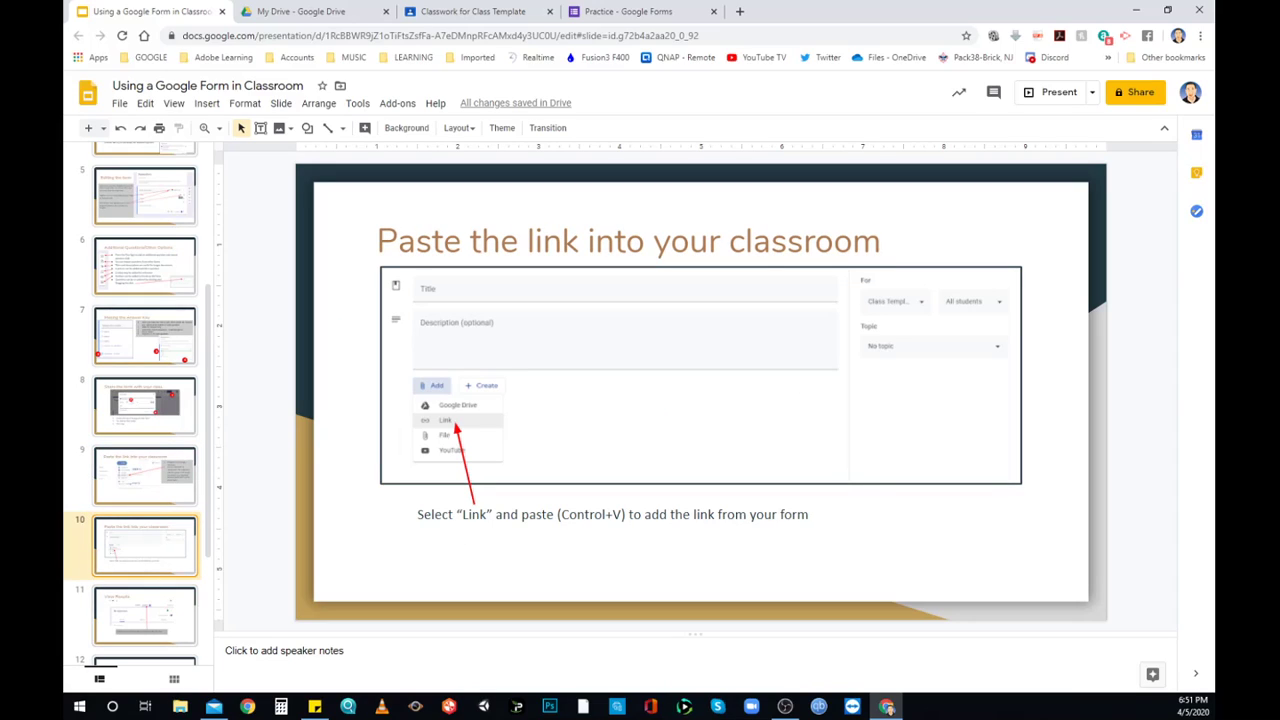
{"action": "key", "text": "Down"}
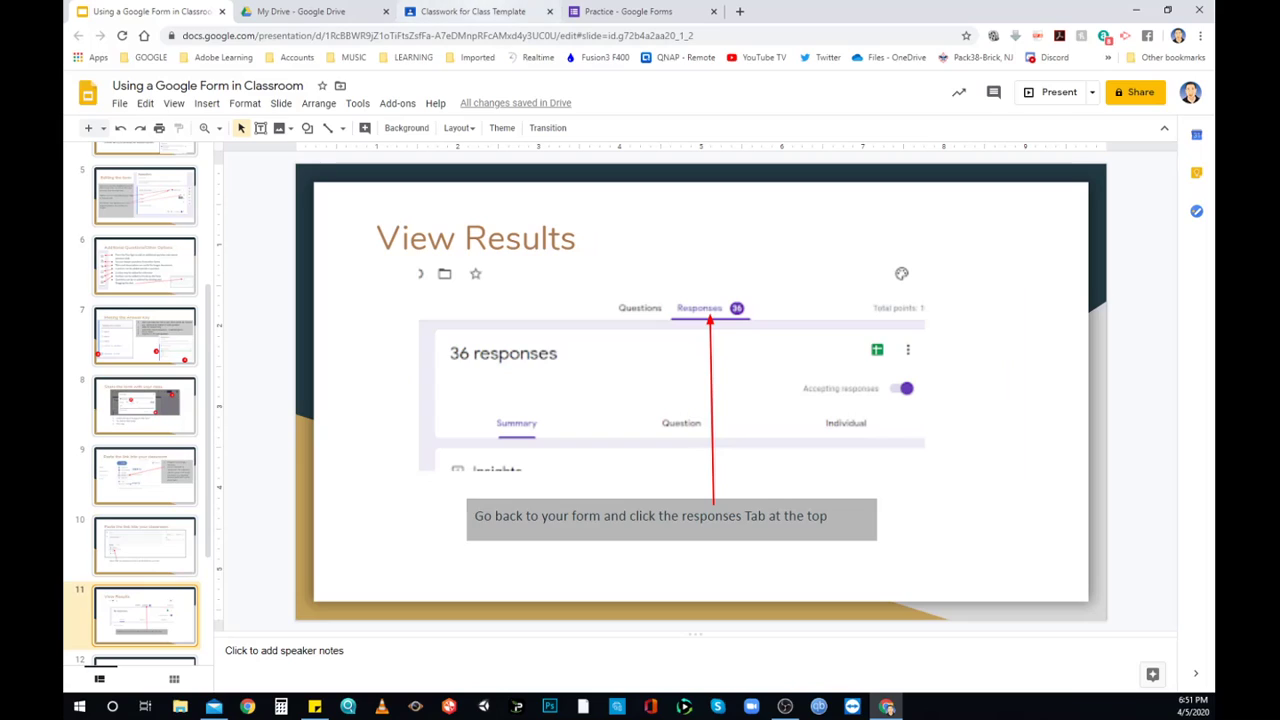
Close the Google Classroom page and view the responses of the Practice form.
{"action": "left_click", "coordinate": [473, 11]}
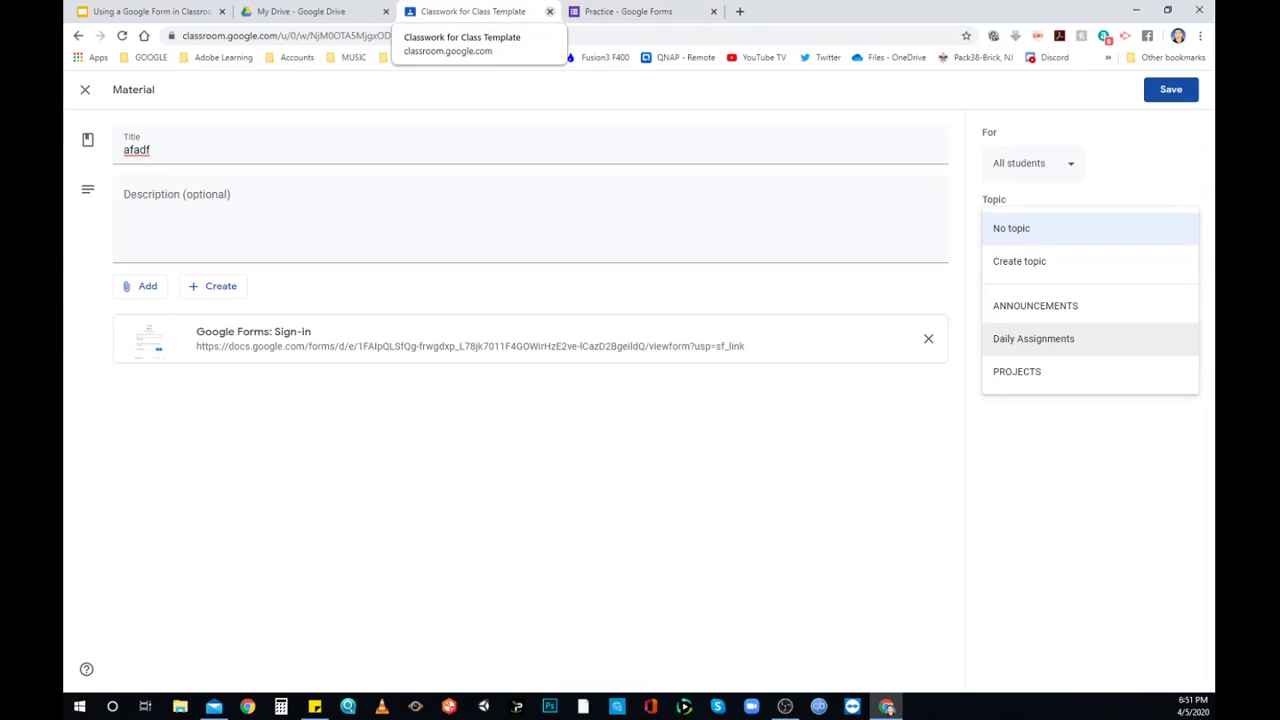
{"action": "key", "text": "ctrl+w"}
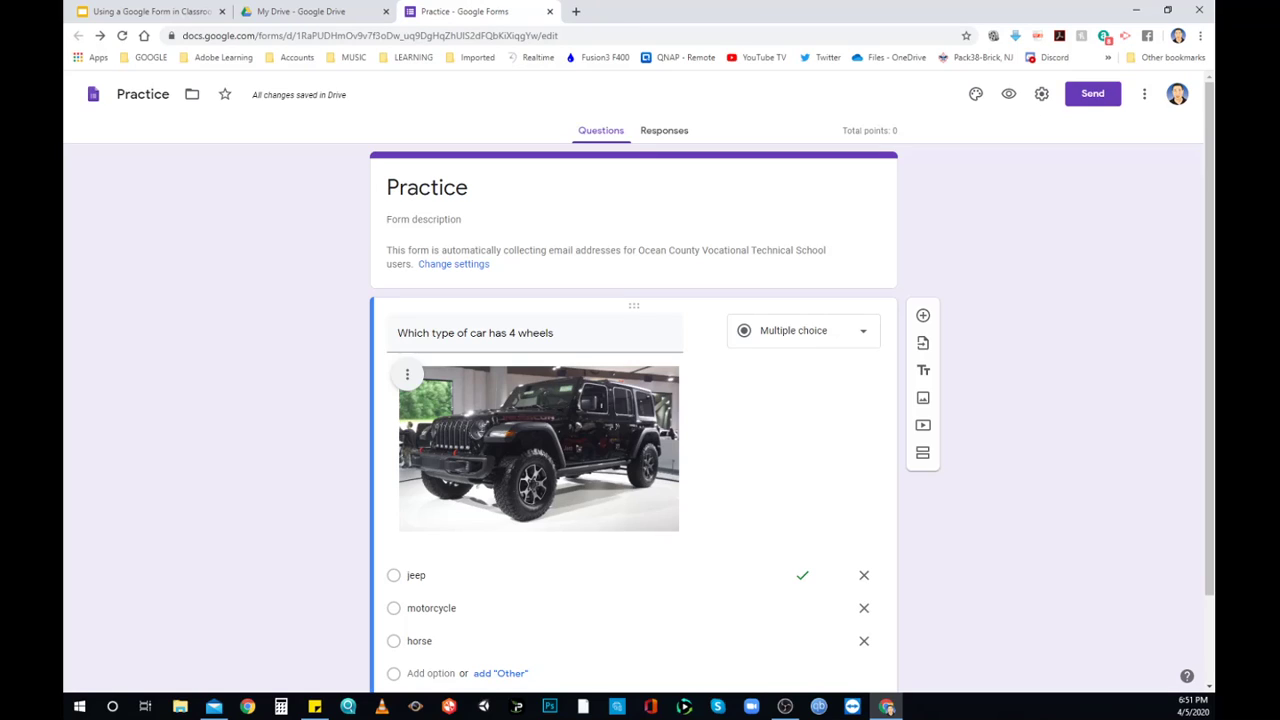
{"action": "left_click", "coordinate": [664, 130]}
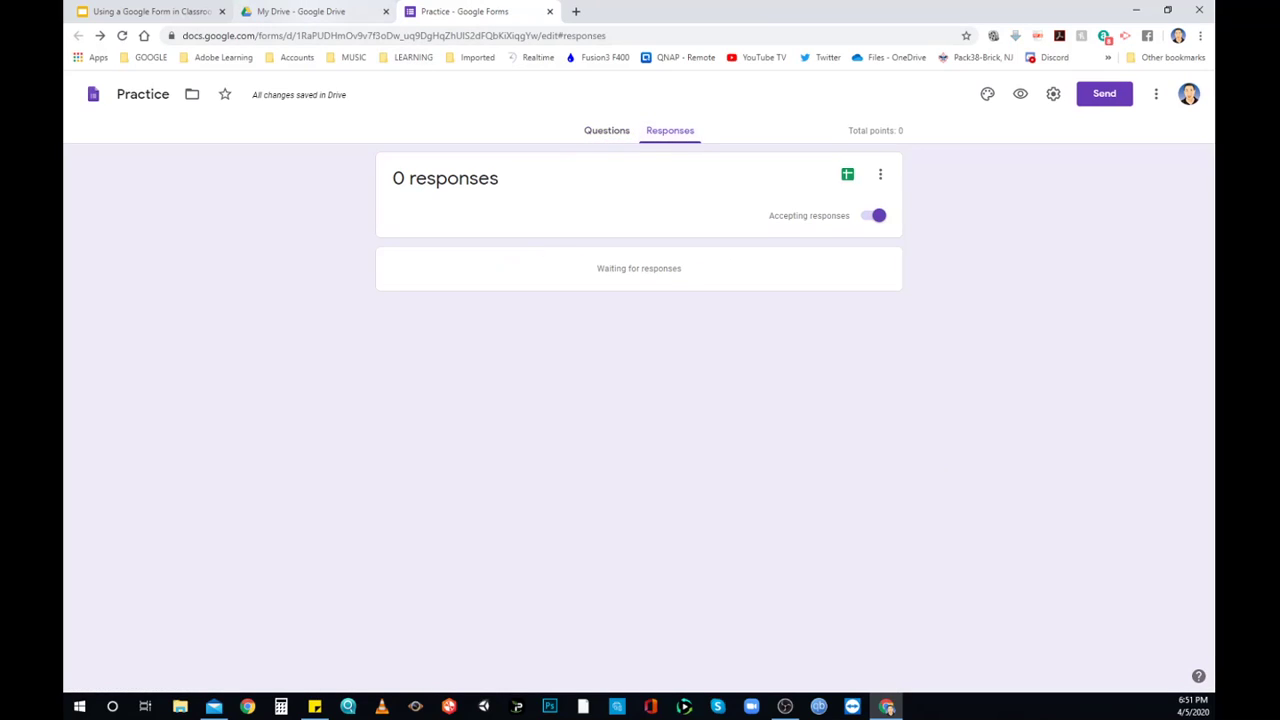
Switch to Google Drive and search for all files of type Forms.
{"action": "left_click", "coordinate": [302, 12]}
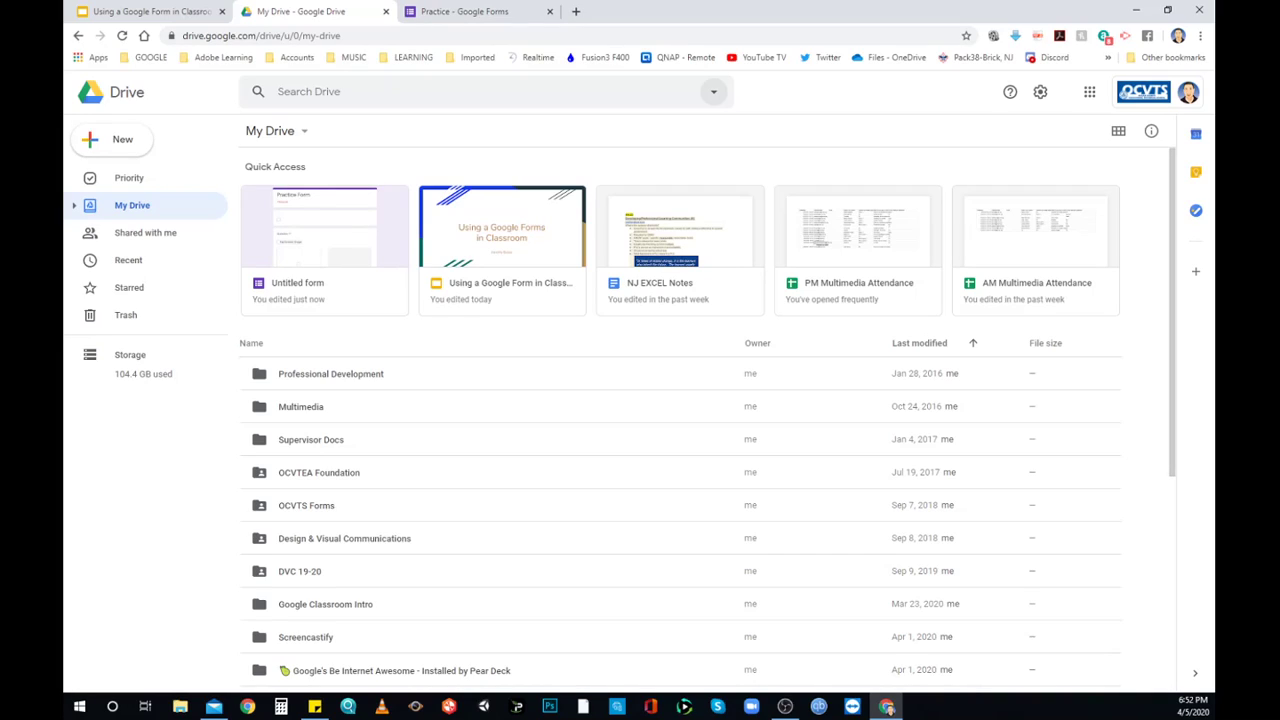
{"action": "left_click", "coordinate": [713, 91]}
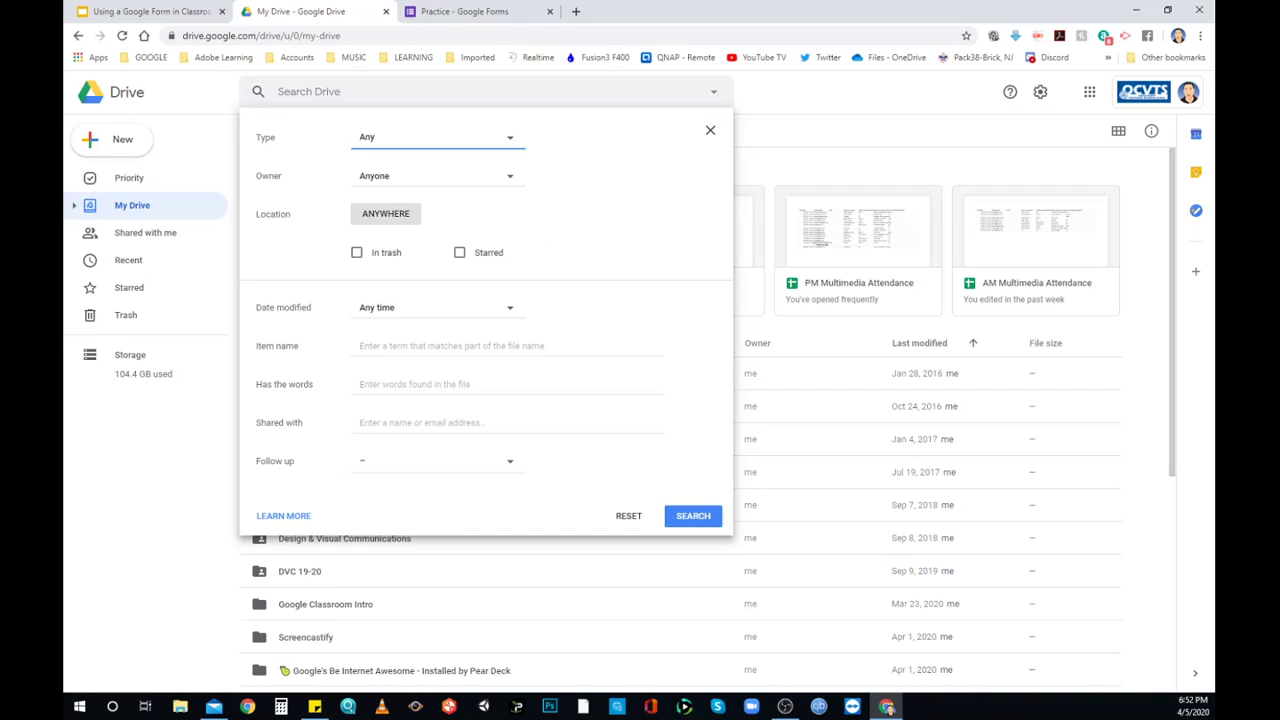
{"action": "left_click", "coordinate": [508, 138]}
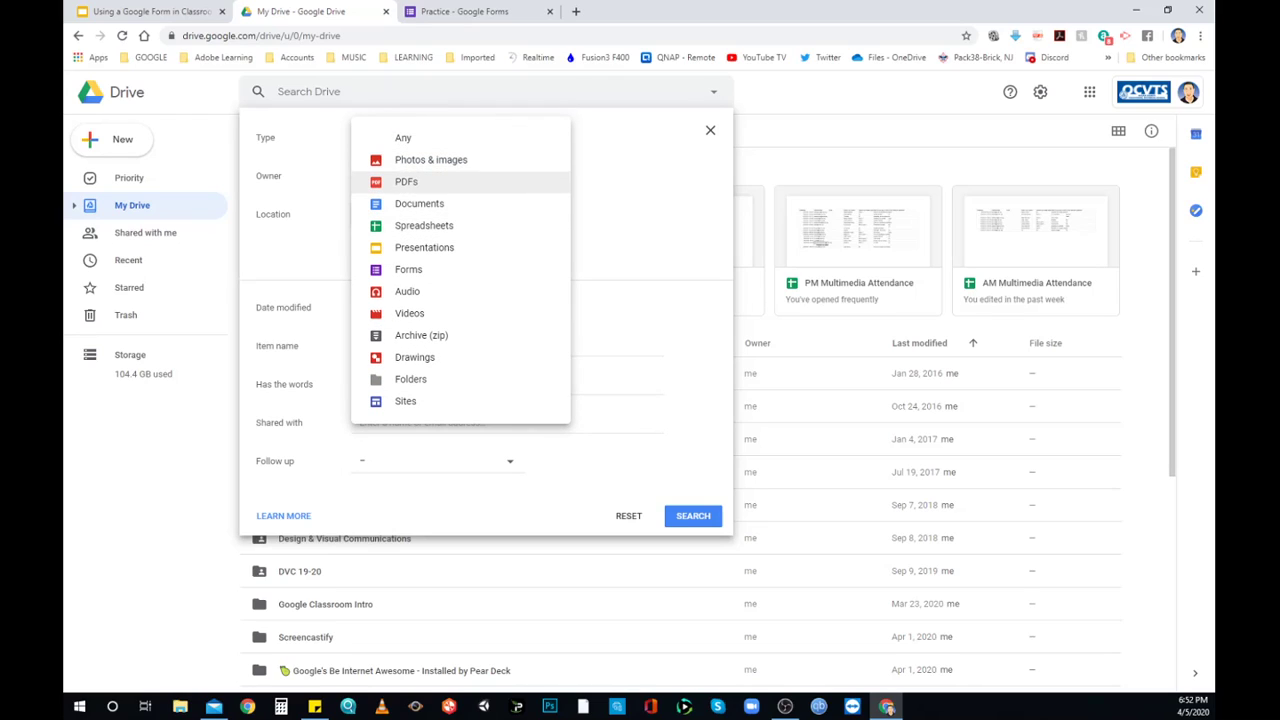
{"action": "left_click", "coordinate": [408, 269]}
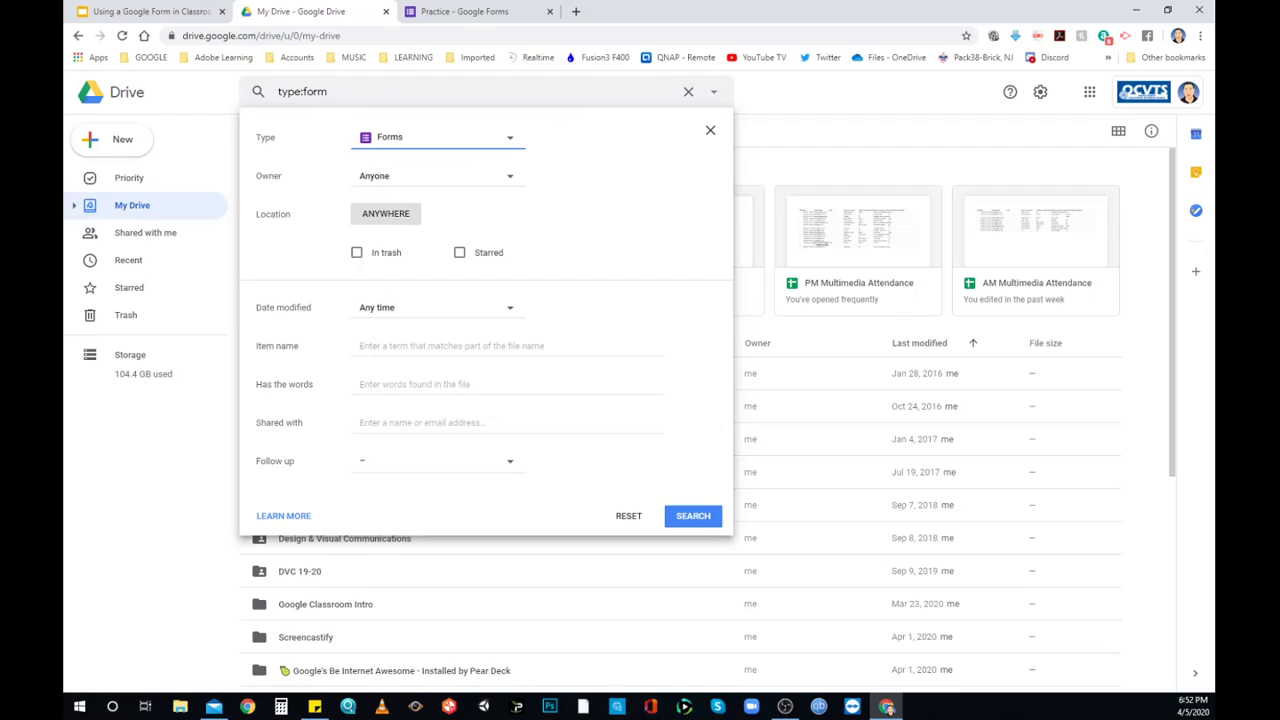
{"action": "left_click", "coordinate": [693, 516]}
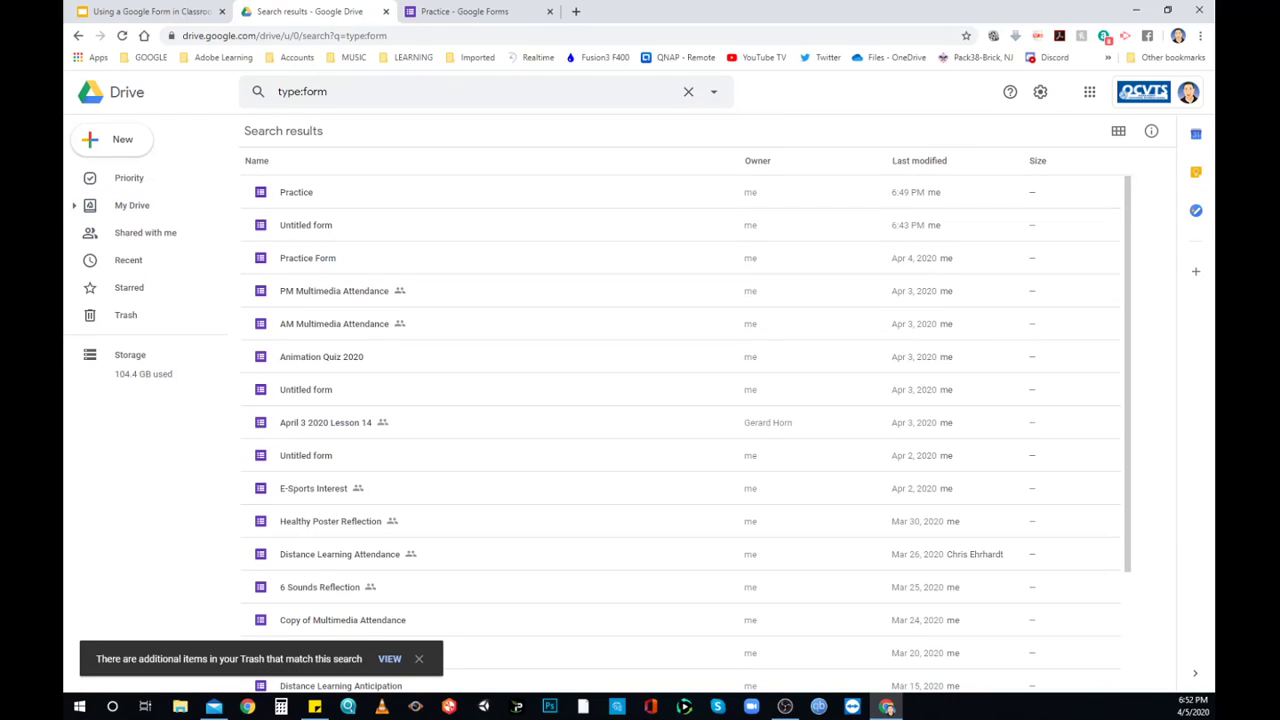
Find the shared "Animation Quiz" form among the search results and open it.
{"action": "scroll", "coordinate": [680, 420], "scroll_direction": "down", "scroll_amount": 1}
{"action": "scroll", "coordinate": [258, 497], "scroll_direction": "down", "scroll_amount": 4}
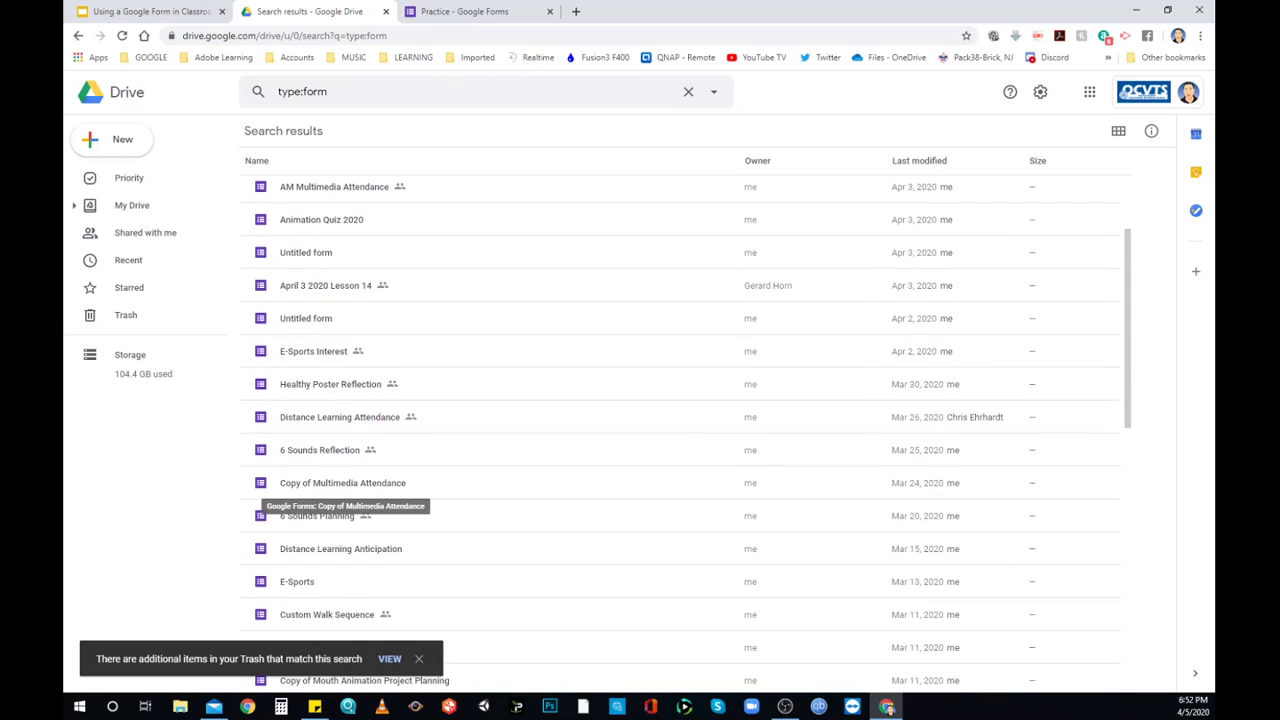
{"action": "scroll", "coordinate": [258, 500], "scroll_direction": "down", "scroll_amount": 2}
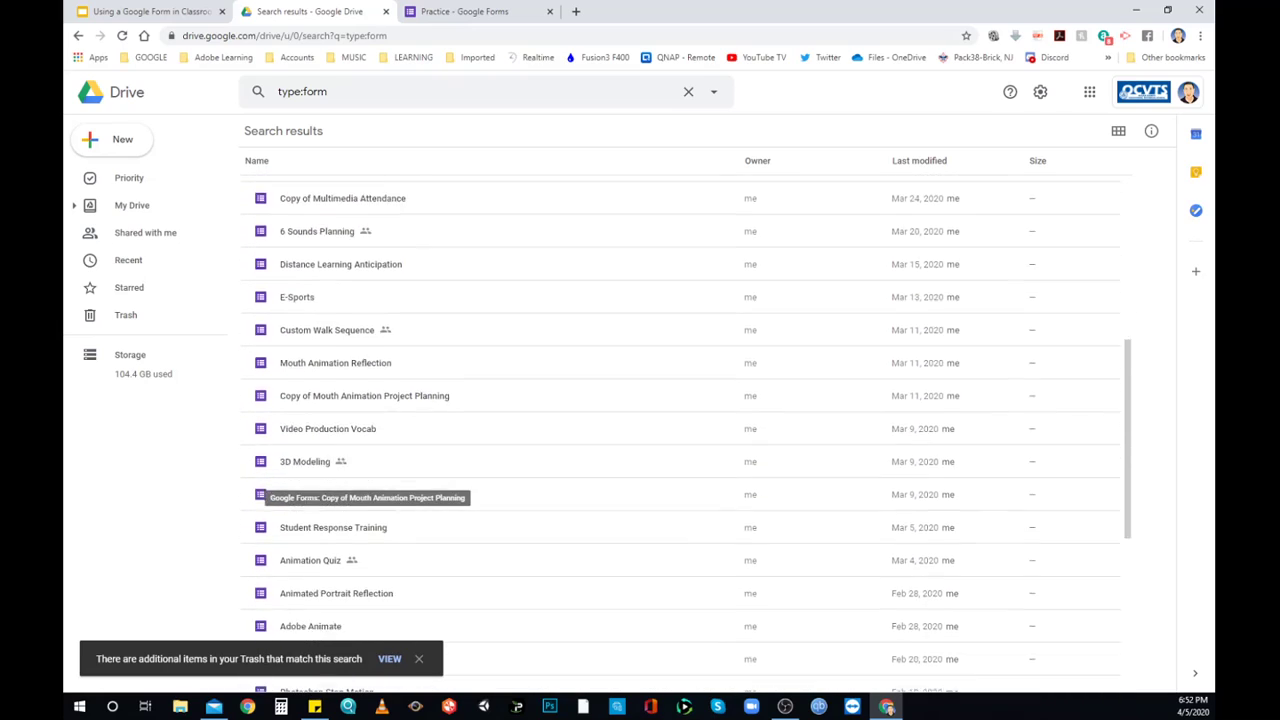
{"action": "double_click", "coordinate": [262, 502]}
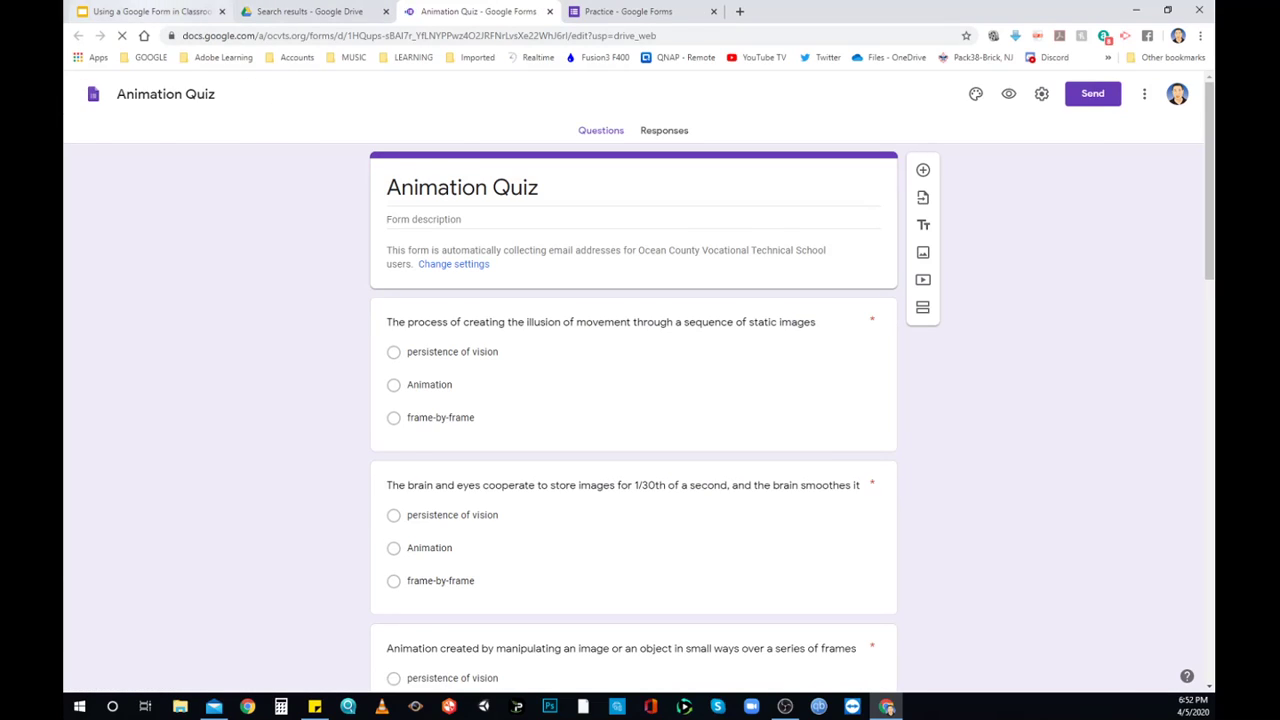
Return to the Google Slides presentation and show slide 12, the "View Results" slide on Summary, Question and Individual views.
{"action": "left_click", "coordinate": [150, 12]}
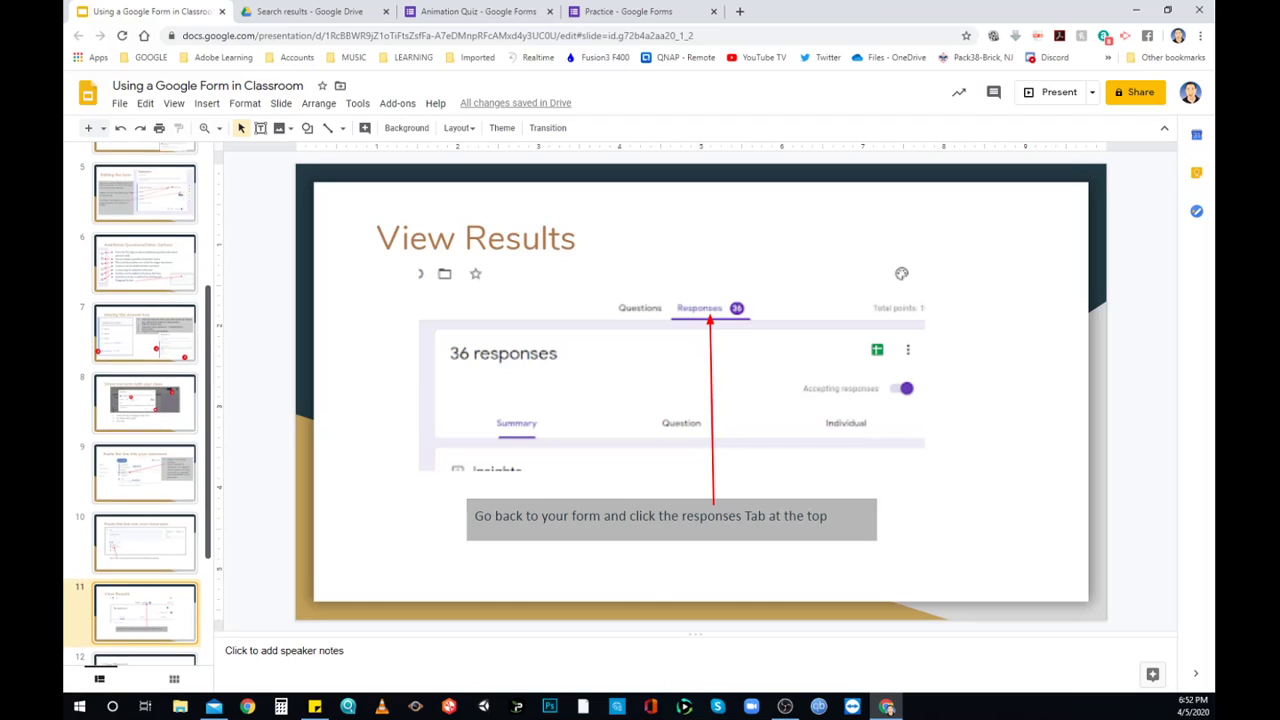
{"action": "scroll", "coordinate": [145, 400], "scroll_direction": "down", "scroll_amount": 2}
{"action": "scroll", "coordinate": [145, 490], "scroll_direction": "down", "scroll_amount": 1}
{"action": "left_click", "coordinate": [145, 489]}
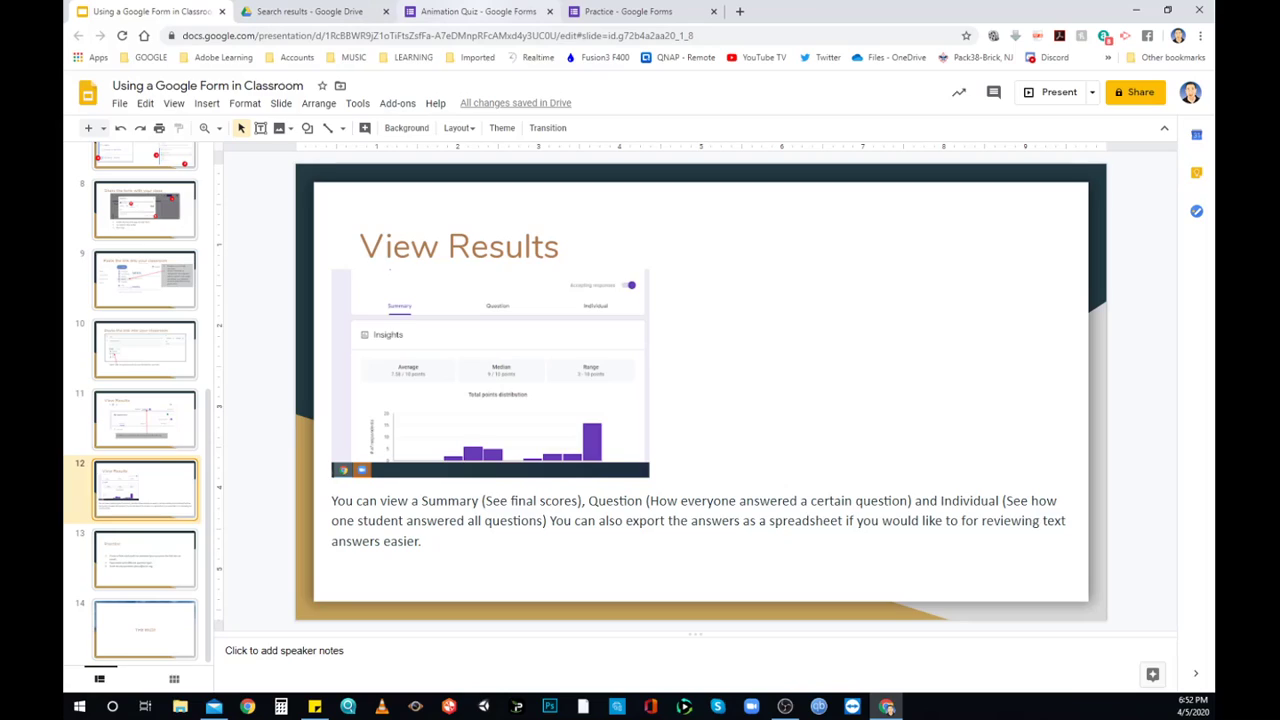
Go to the Animation Quiz form and review the response summary, including the insights chart and the list of scores.
{"action": "left_click", "coordinate": [478, 12]}
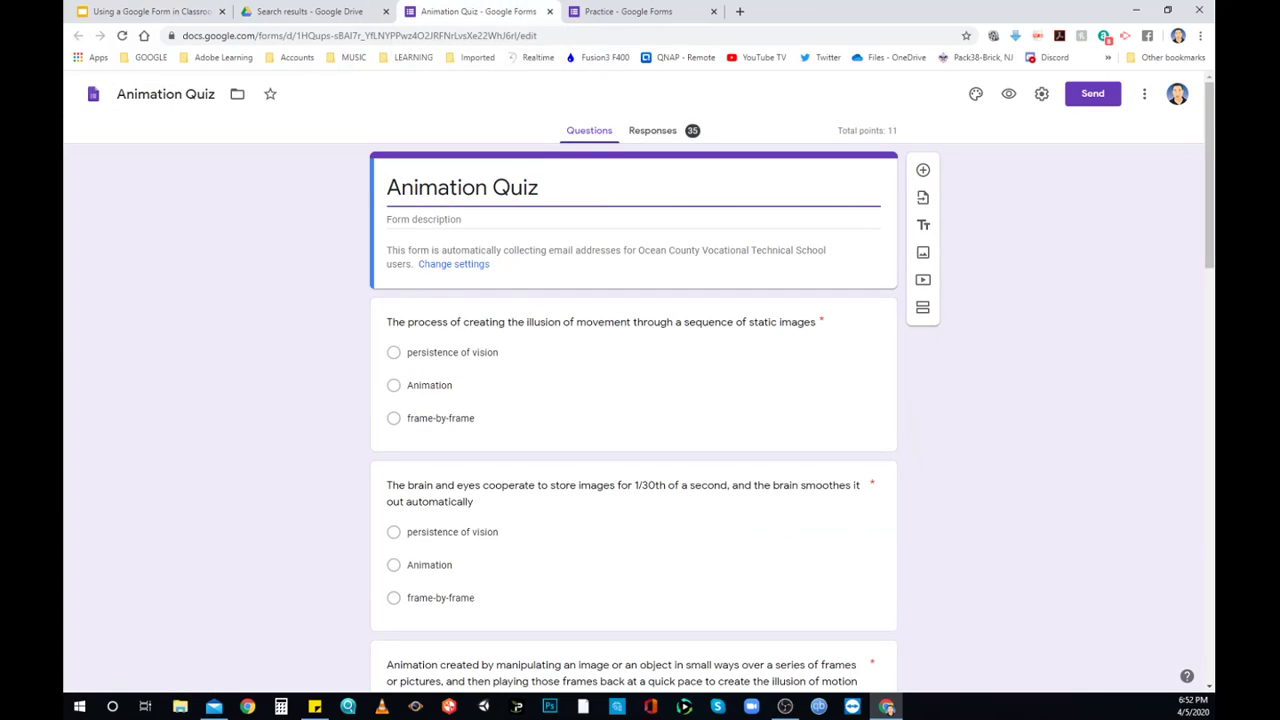
{"action": "left_click", "coordinate": [652, 130]}
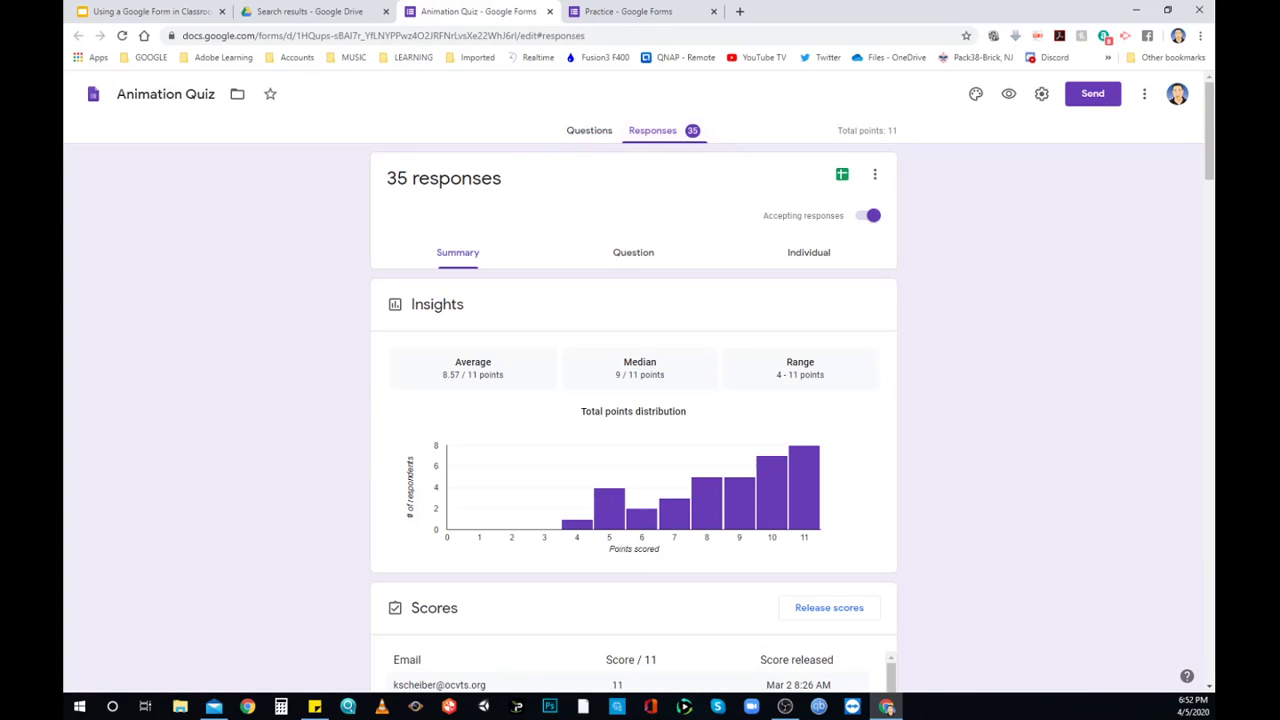
{"action": "scroll", "coordinate": [517, 683], "scroll_direction": "down", "scroll_amount": 3}
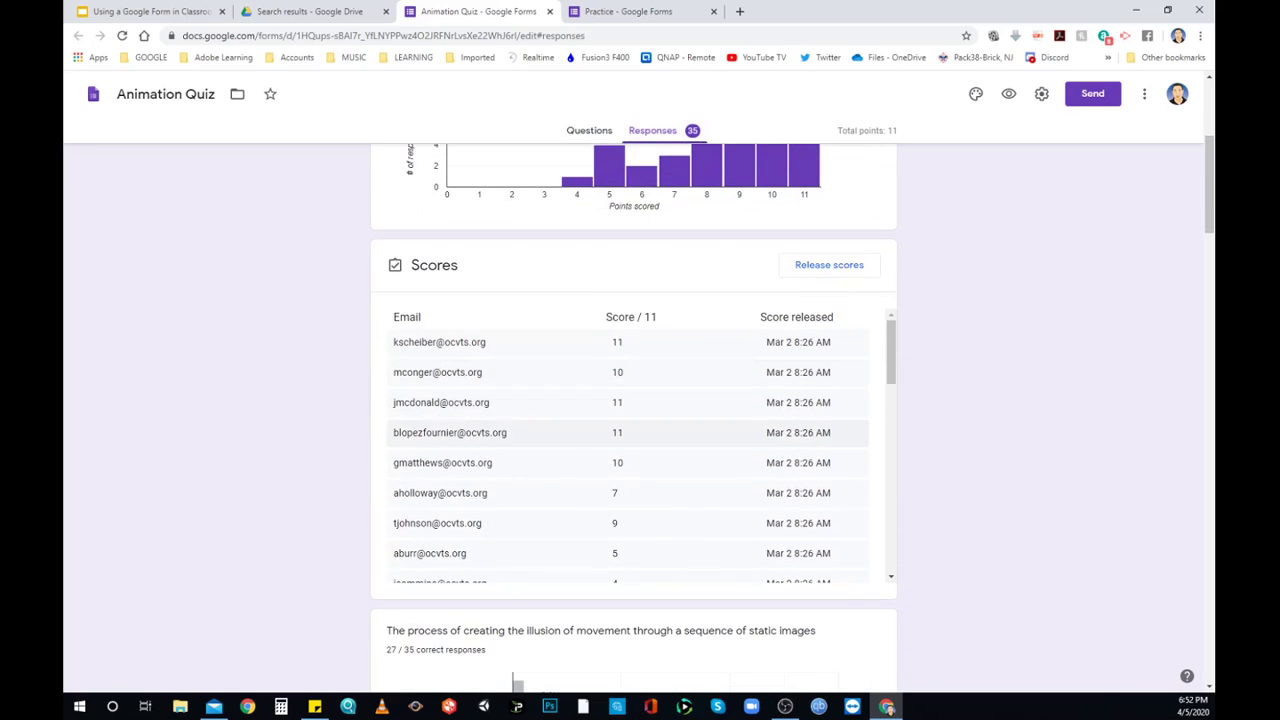
{"action": "scroll", "coordinate": [630, 445], "scroll_direction": "down", "scroll_amount": 1}
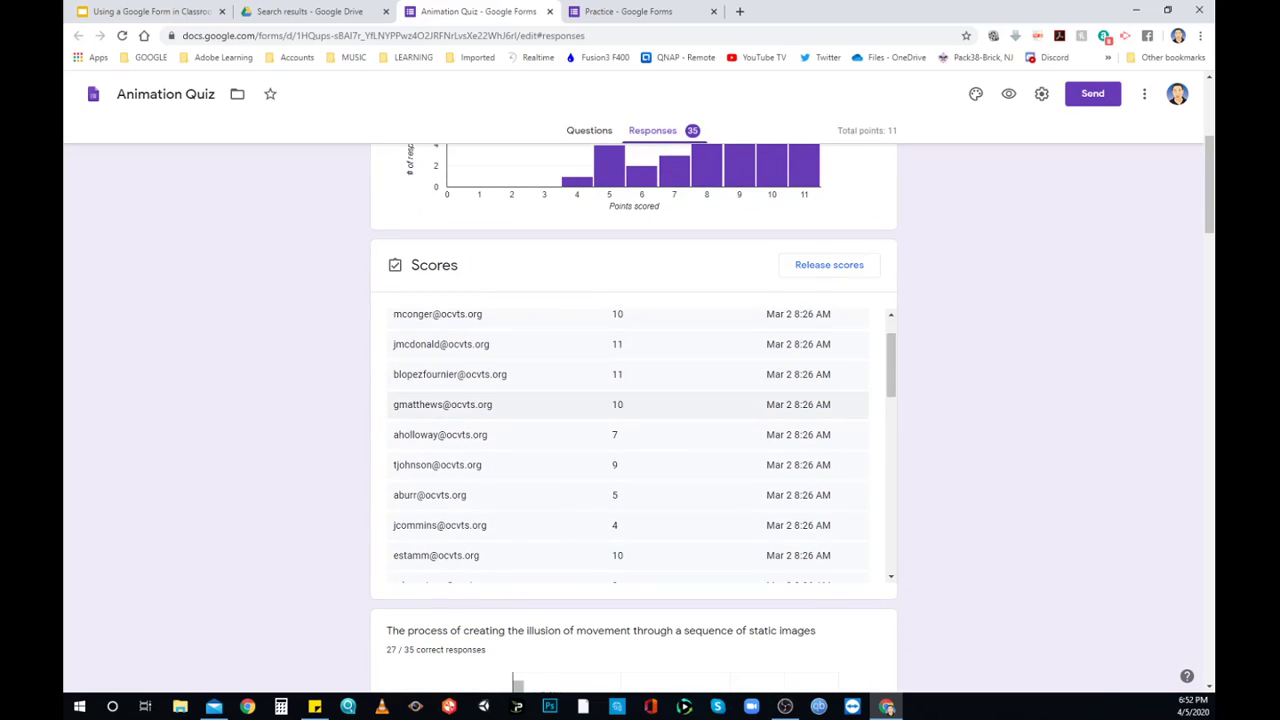
{"action": "scroll", "coordinate": [630, 445], "scroll_direction": "down", "scroll_amount": 7}
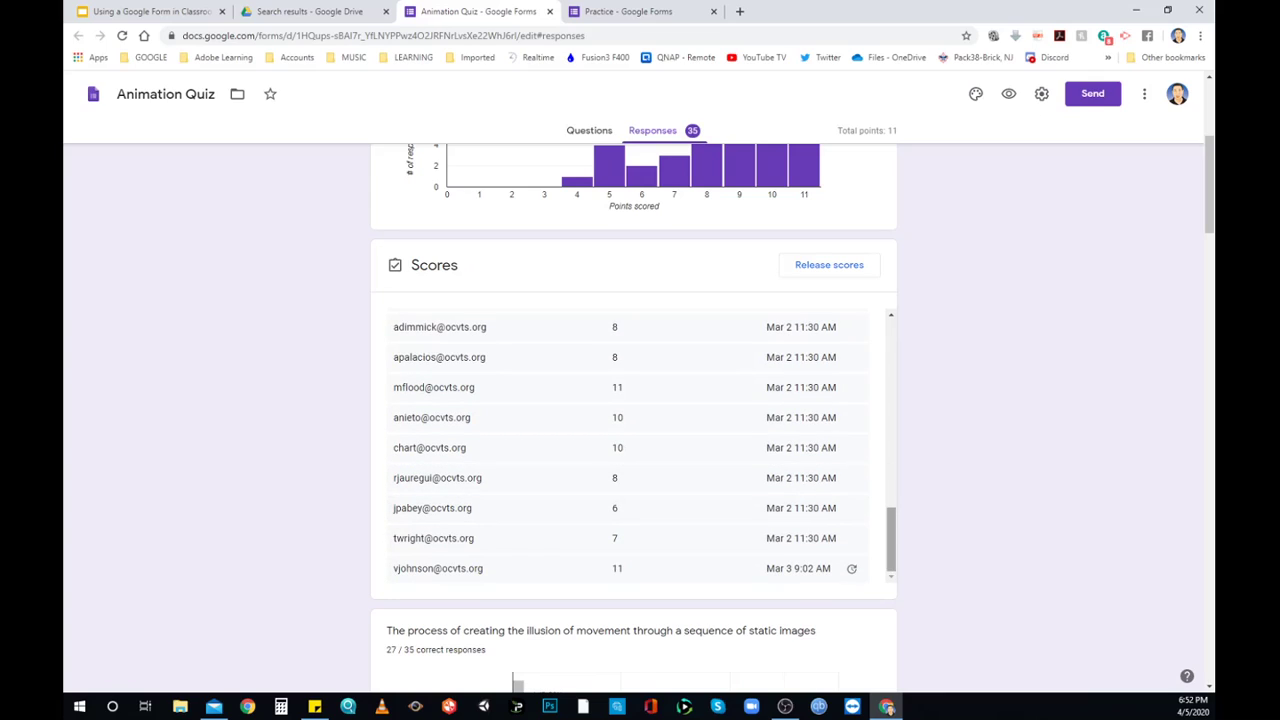
{"action": "scroll", "coordinate": [630, 445], "scroll_direction": "up", "scroll_amount": 10}
{"action": "scroll", "coordinate": [630, 445], "scroll_direction": "up", "scroll_amount": 4}
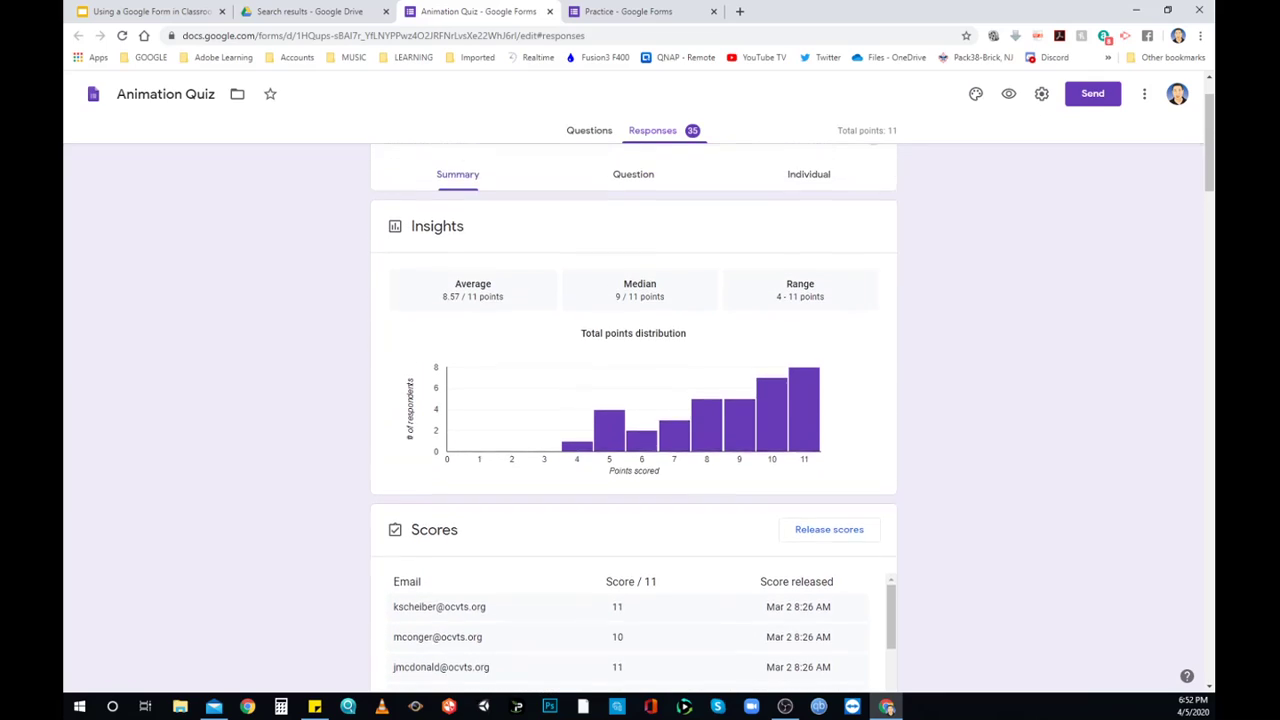
Review the quiz responses by question and expand the answer options of the first question.
{"action": "left_click", "coordinate": [633, 253]}
{"action": "scroll", "coordinate": [633, 415], "scroll_direction": "down", "scroll_amount": 2}
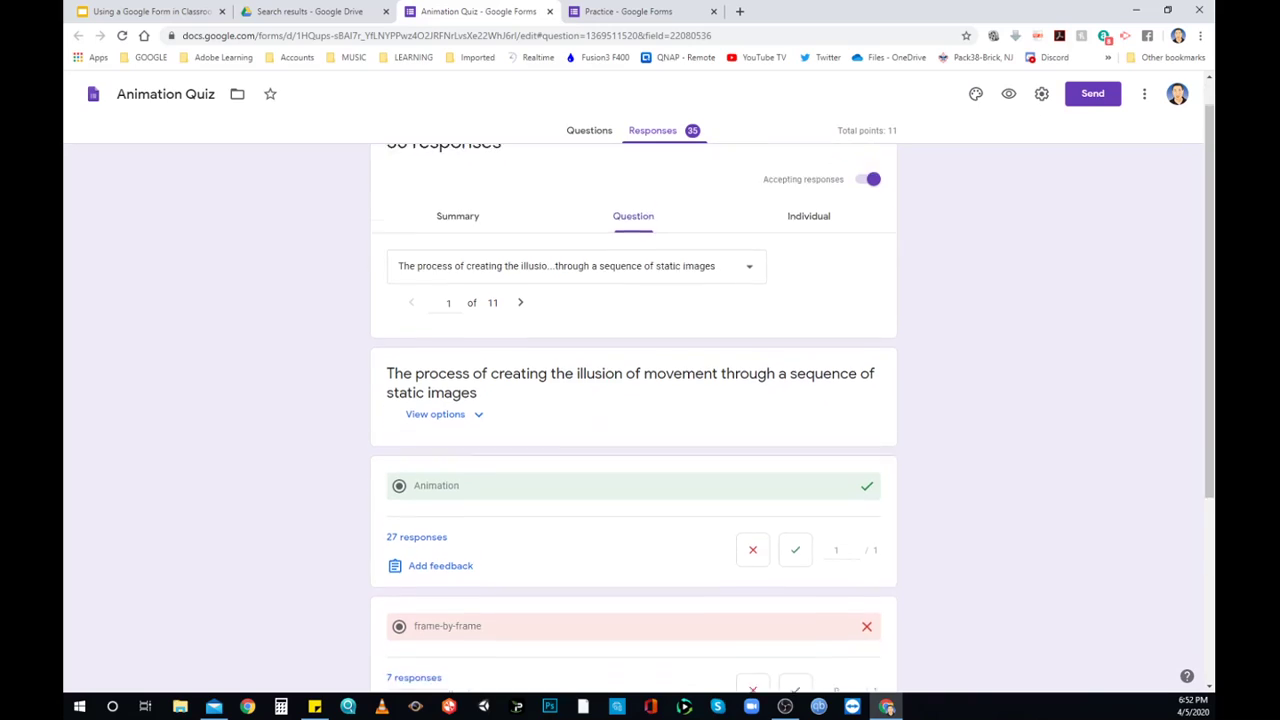
{"action": "scroll", "coordinate": [633, 415], "scroll_direction": "down", "scroll_amount": 1}
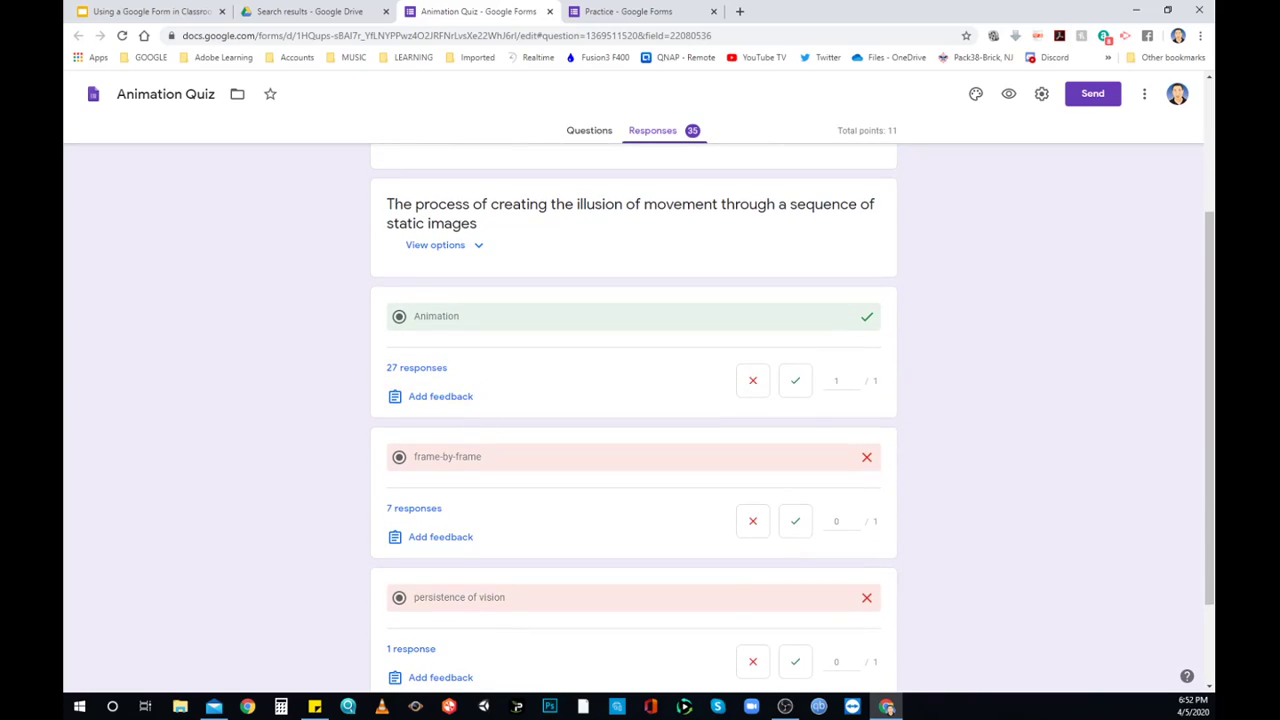
{"action": "left_click", "coordinate": [416, 367]}
{"action": "scroll", "coordinate": [440, 313], "scroll_direction": "up", "scroll_amount": 1}
{"action": "left_click", "coordinate": [435, 313]}
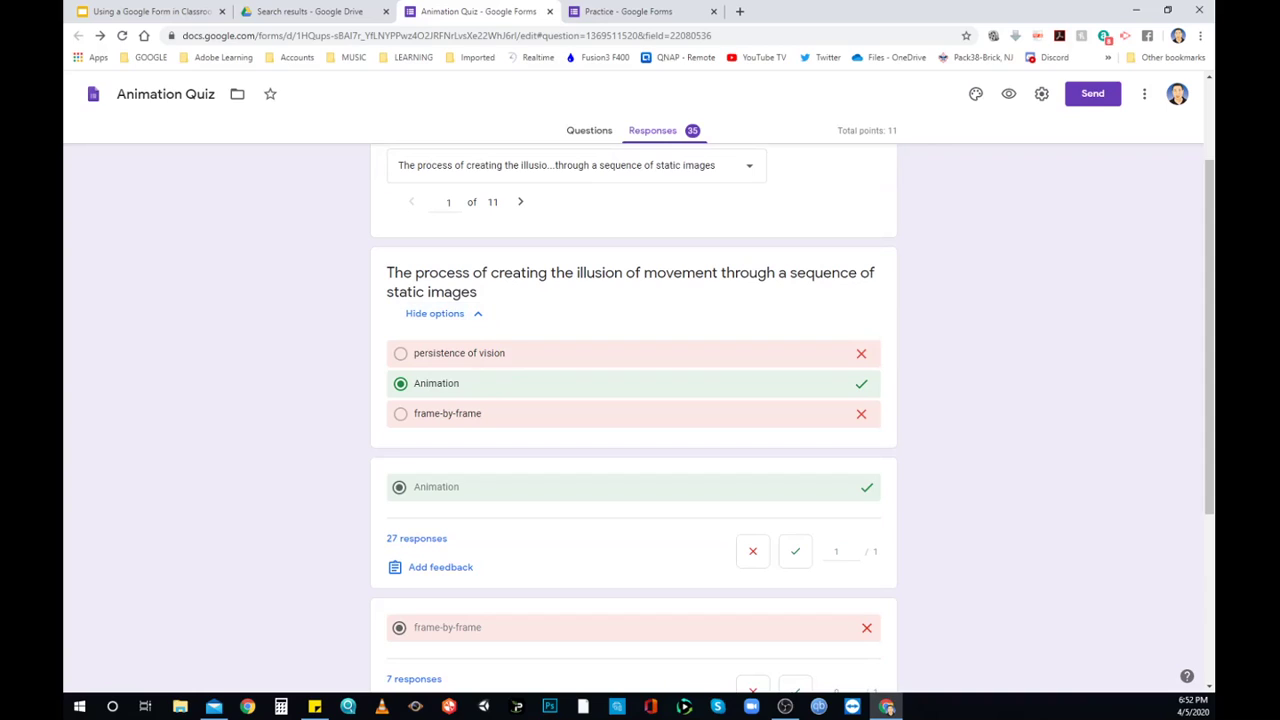
{"action": "scroll", "coordinate": [640, 400], "scroll_direction": "down", "scroll_amount": 1}
{"action": "scroll", "coordinate": [640, 400], "scroll_direction": "up", "scroll_amount": 3}
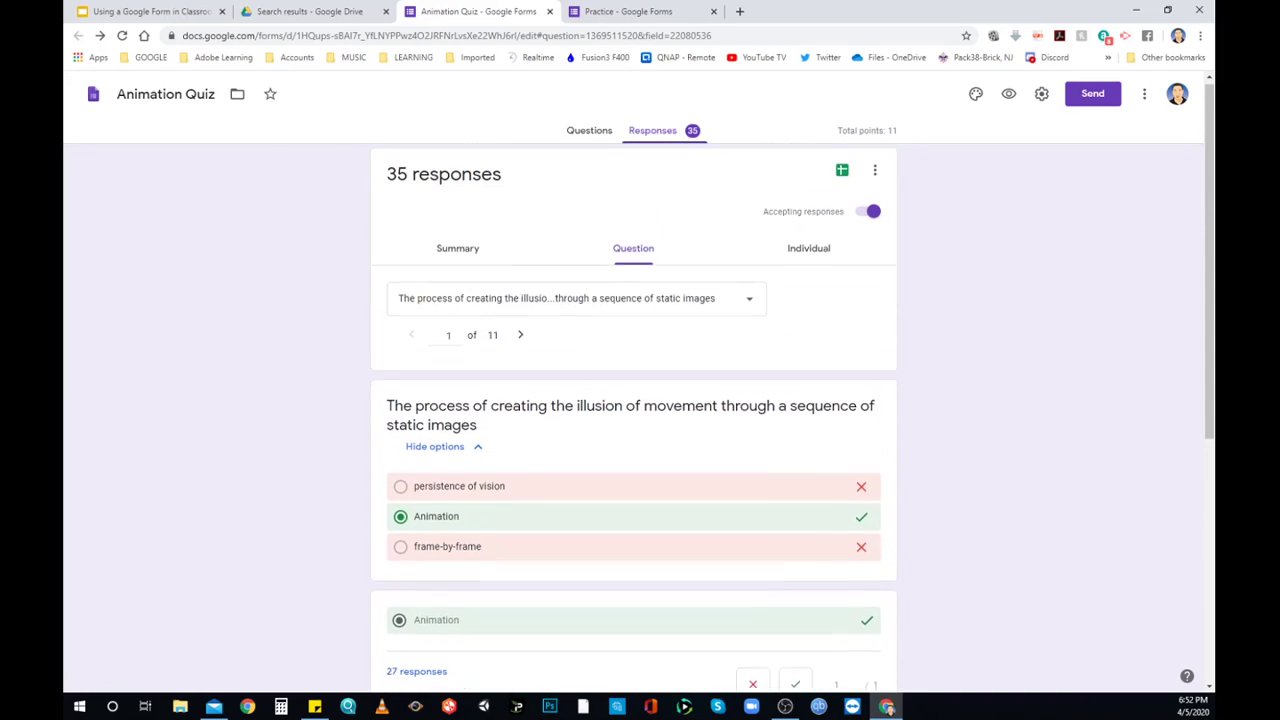
View the individual responses and read through the first respondent's graded answers to the end.
{"action": "scroll", "coordinate": [640, 400], "scroll_direction": "down", "scroll_amount": 1}
{"action": "left_click", "coordinate": [808, 183]}
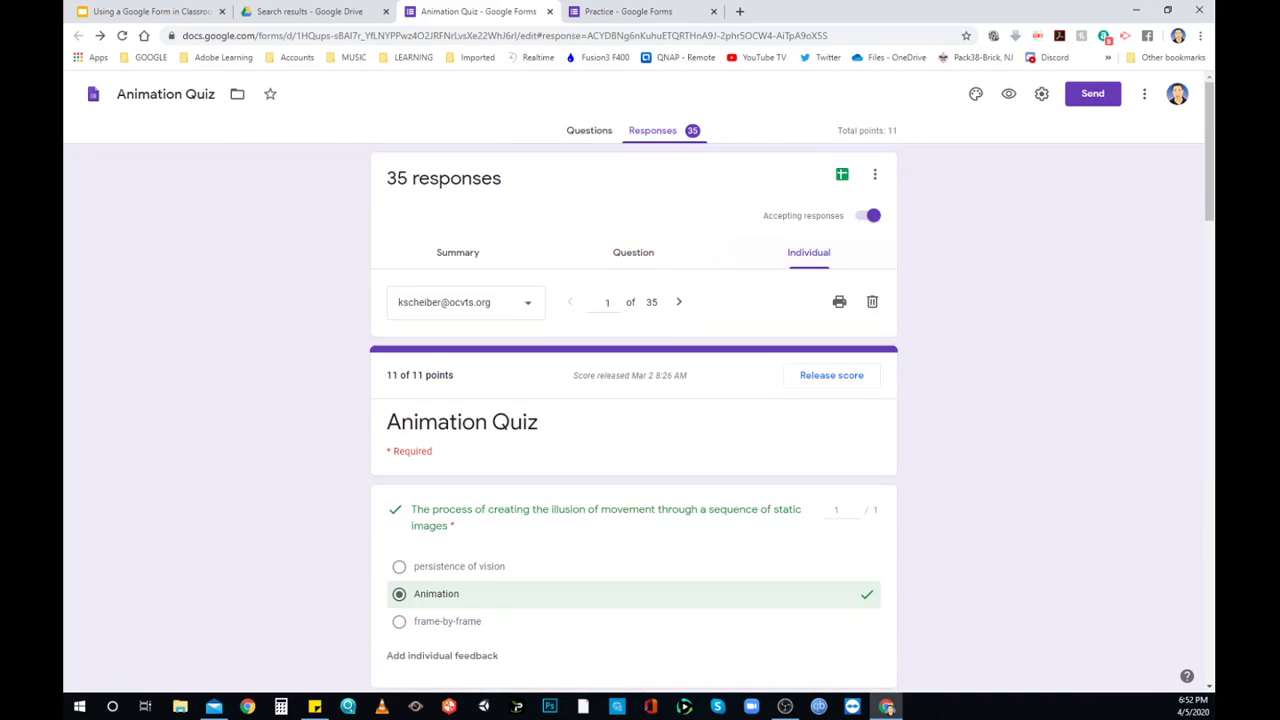
{"action": "scroll", "coordinate": [640, 400], "scroll_direction": "down", "scroll_amount": 8}
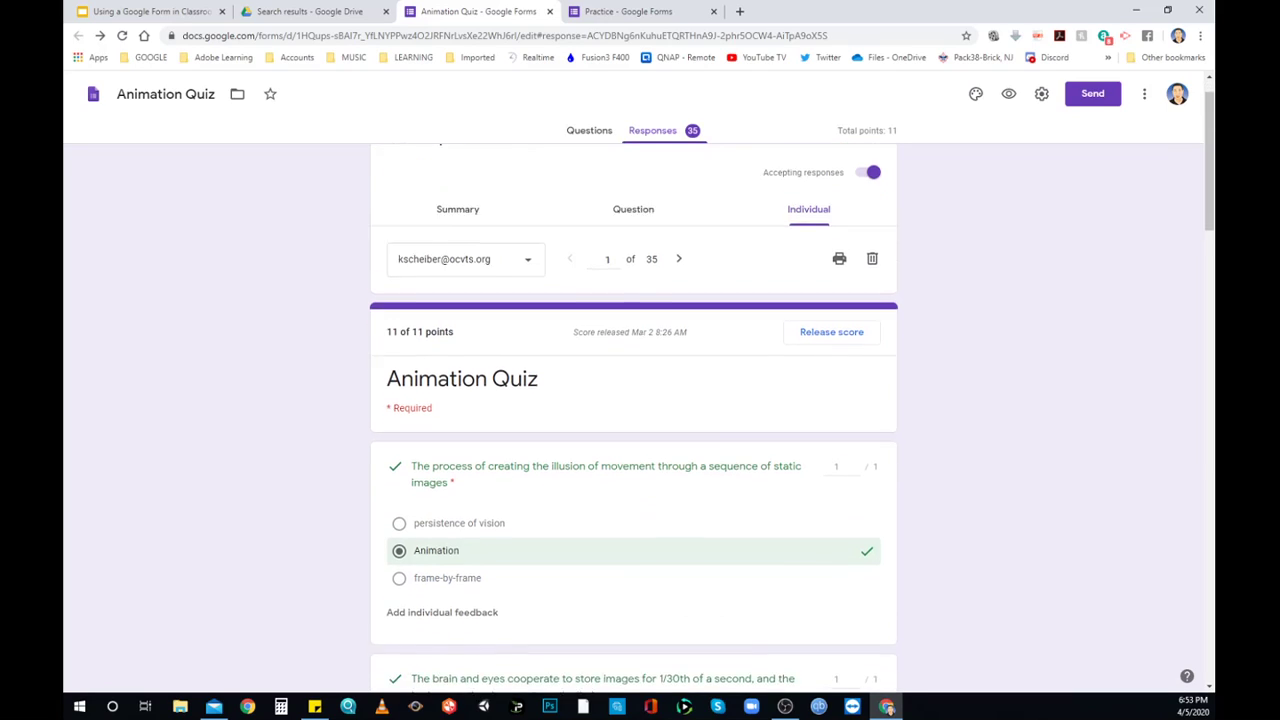
{"action": "scroll", "coordinate": [640, 400], "scroll_direction": "down", "scroll_amount": 12}
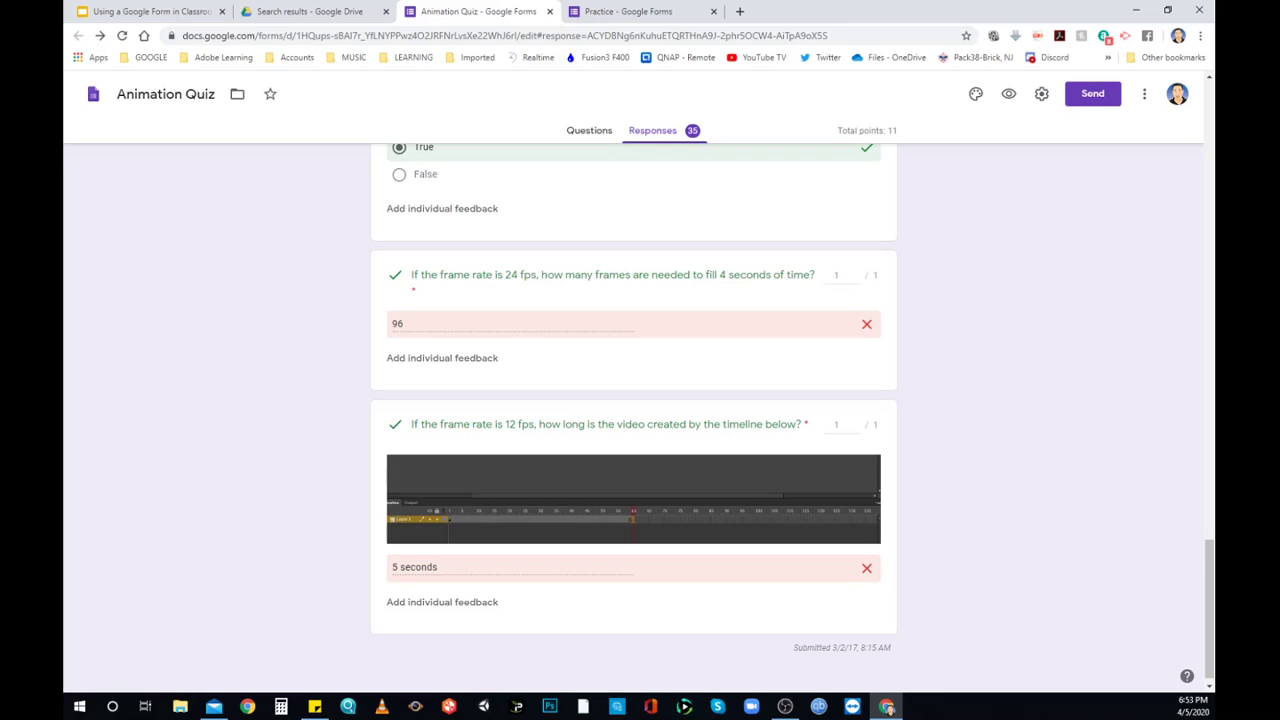
Open individual feedback for the 24 fps question, cancel it, and return to the Google Slides presentation.
{"action": "left_click", "coordinate": [442, 357]}
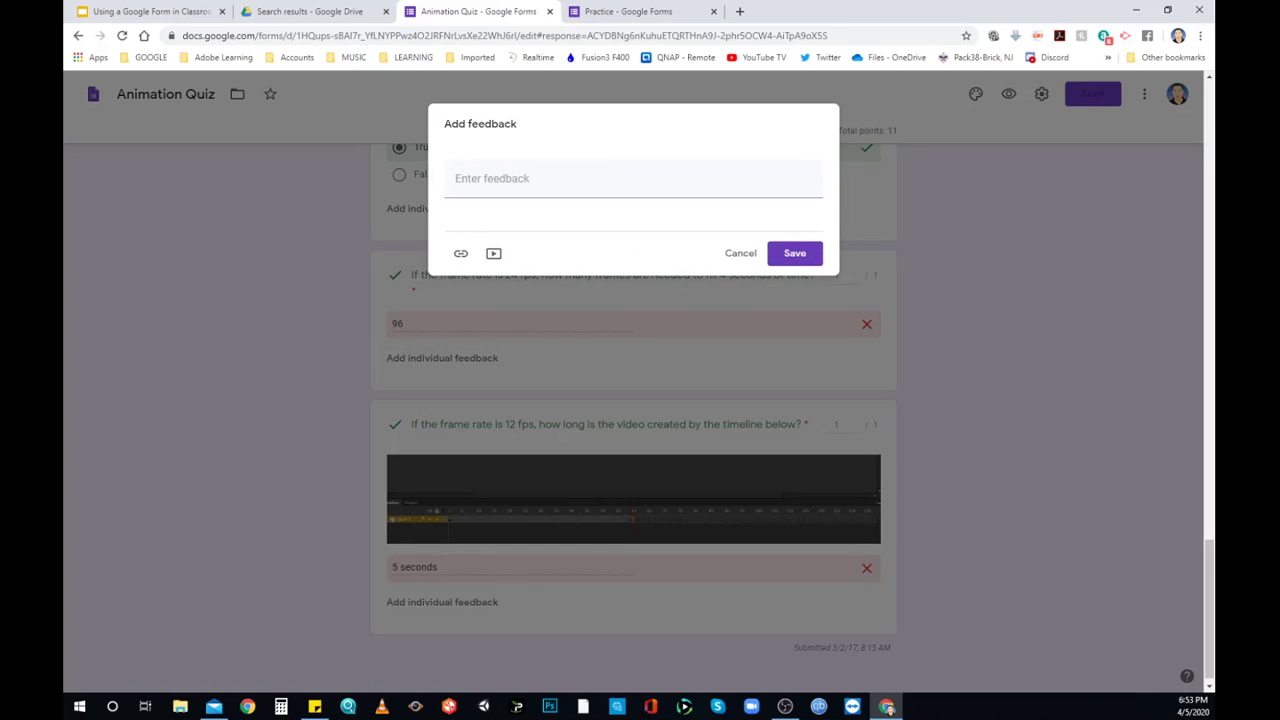
{"action": "left_click", "coordinate": [730, 253]}
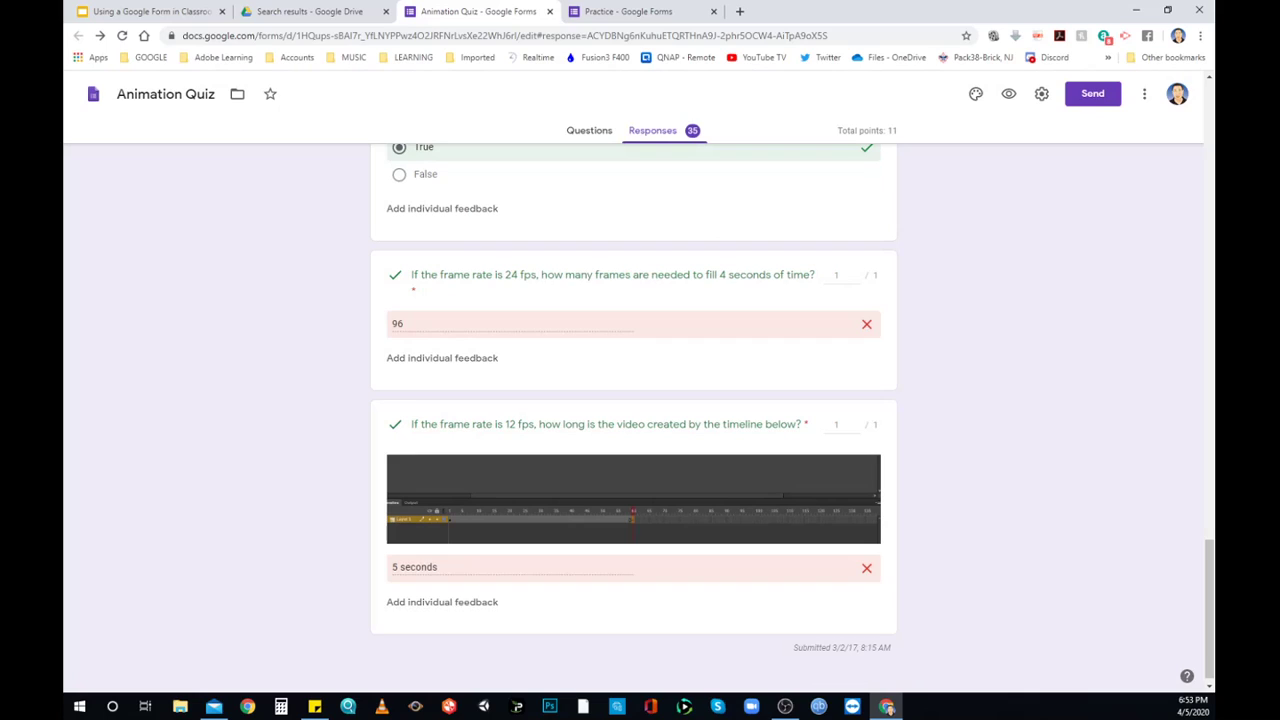
{"action": "key", "text": "ctrl+1"}
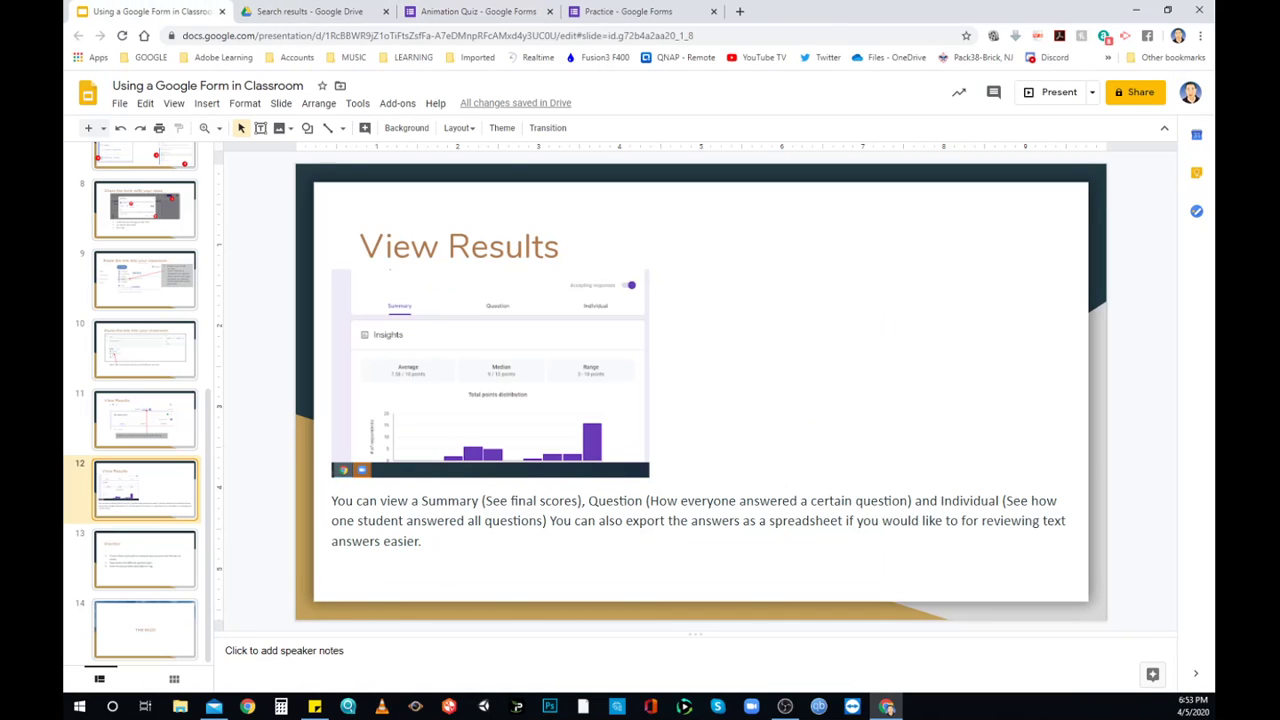